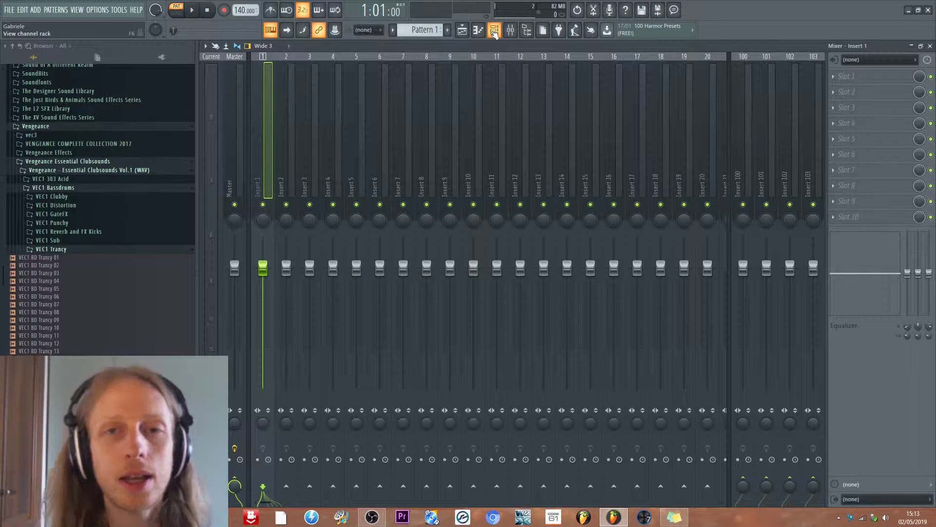
# Open the Default synth from the channel rack and route operator 2 to the output in the matrix
pyautogui.click(494, 30)
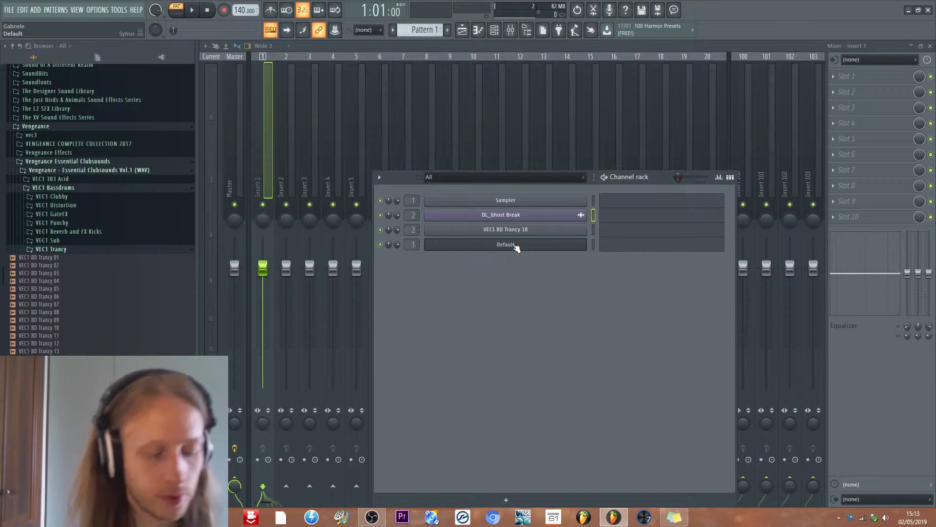
pyautogui.click(507, 244)
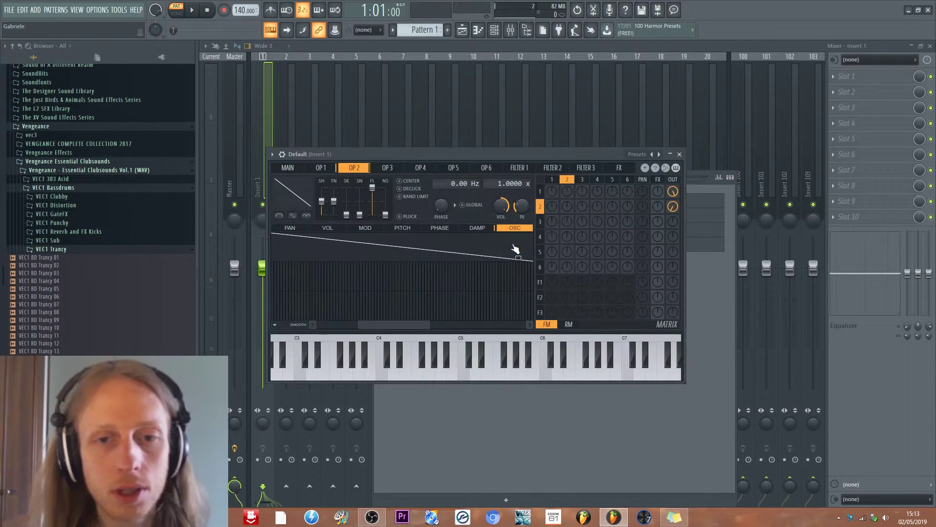
pyautogui.moveTo(334, 157); pyautogui.dragTo(376, 110)
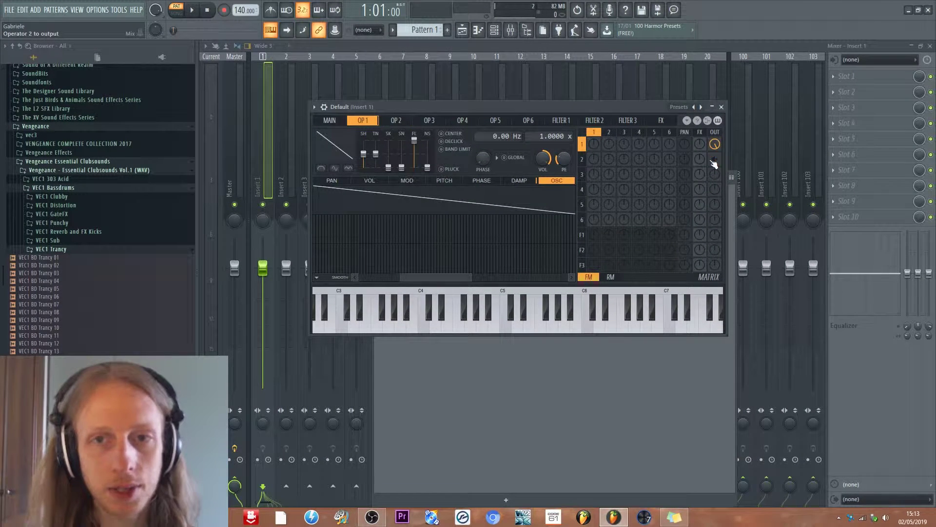
pyautogui.moveTo(715, 159); pyautogui.dragTo(714, 185)
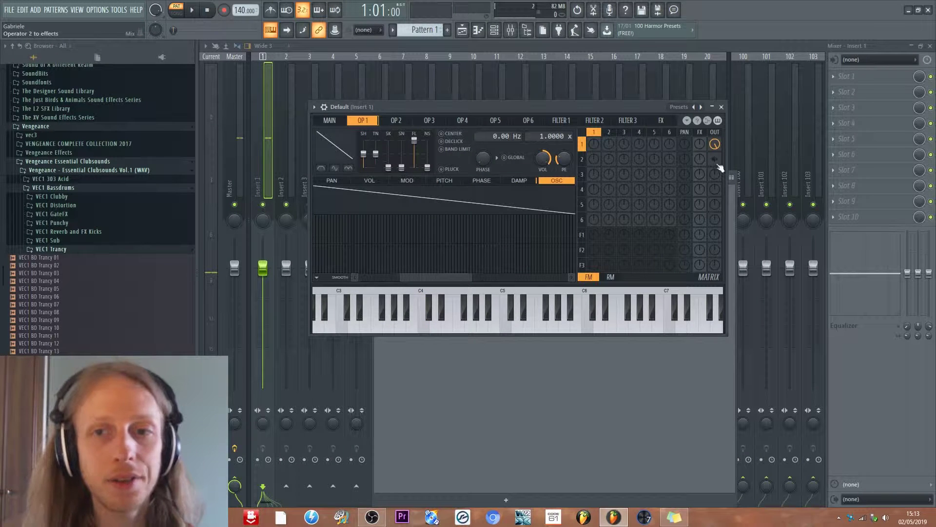
pyautogui.moveTo(717, 163); pyautogui.dragTo(717, 146)
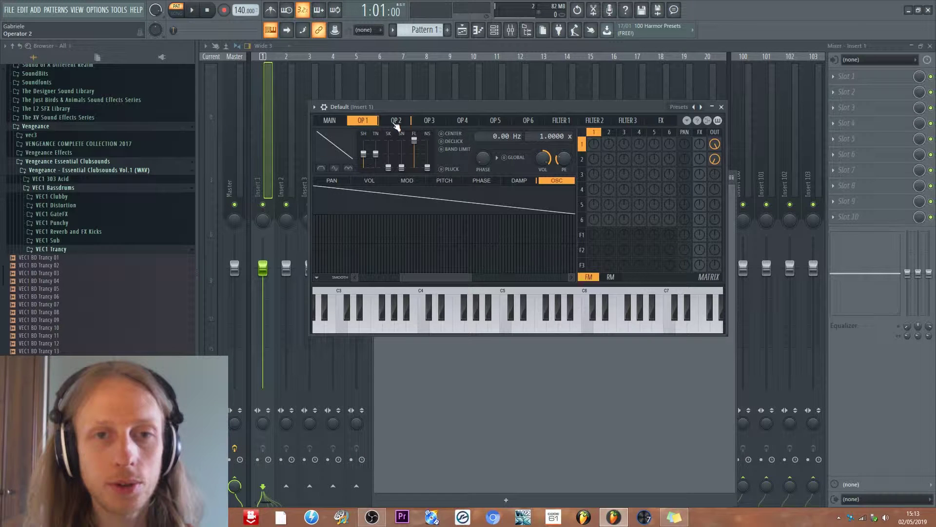
# Play C4 while checking the settings of operator 2, operator 1 and the main page
pyautogui.click(396, 123)
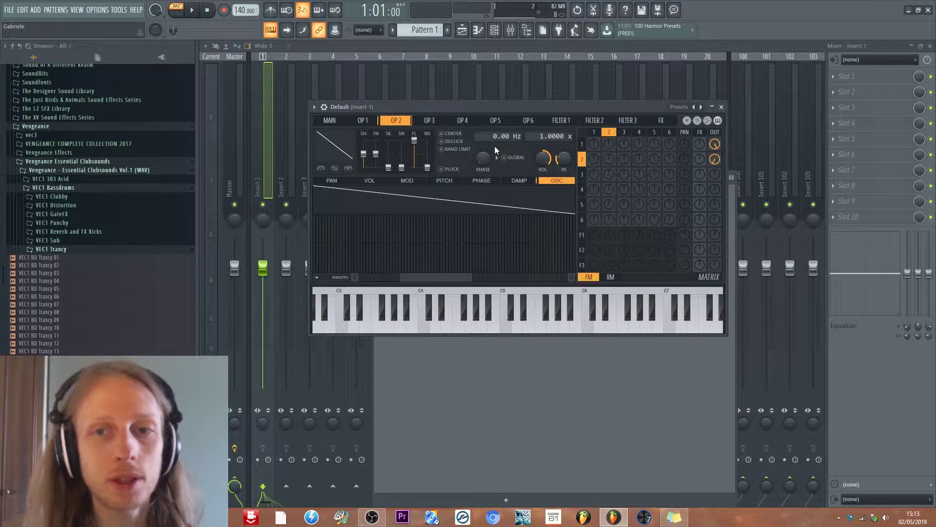
pyautogui.press('z')
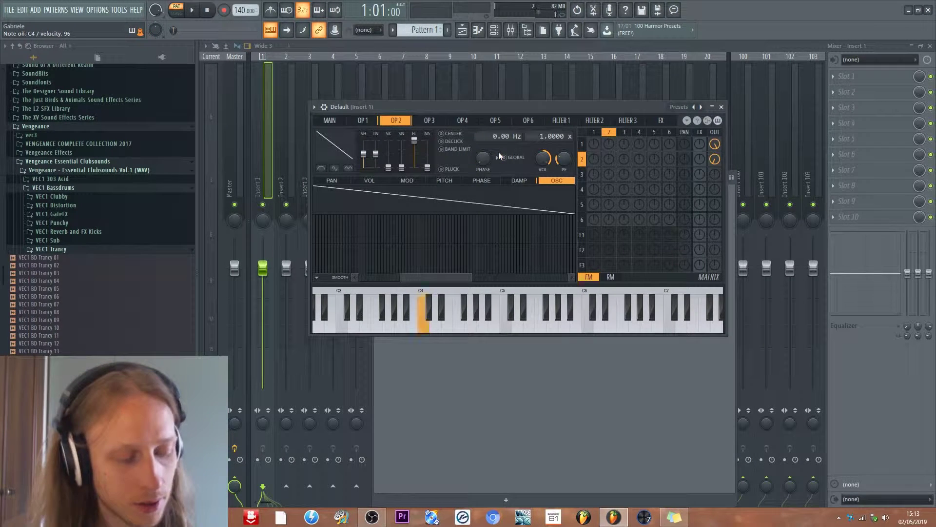
pyautogui.click(363, 120)
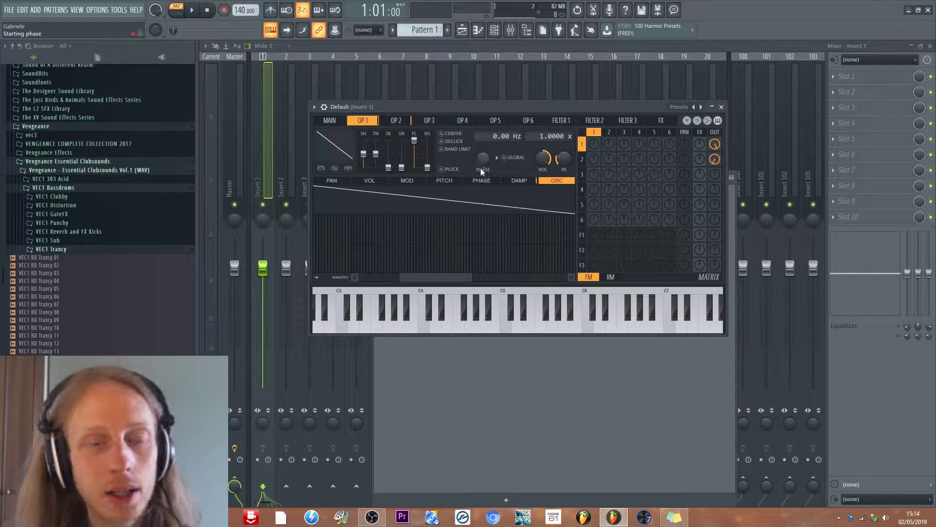
pyautogui.press('z')
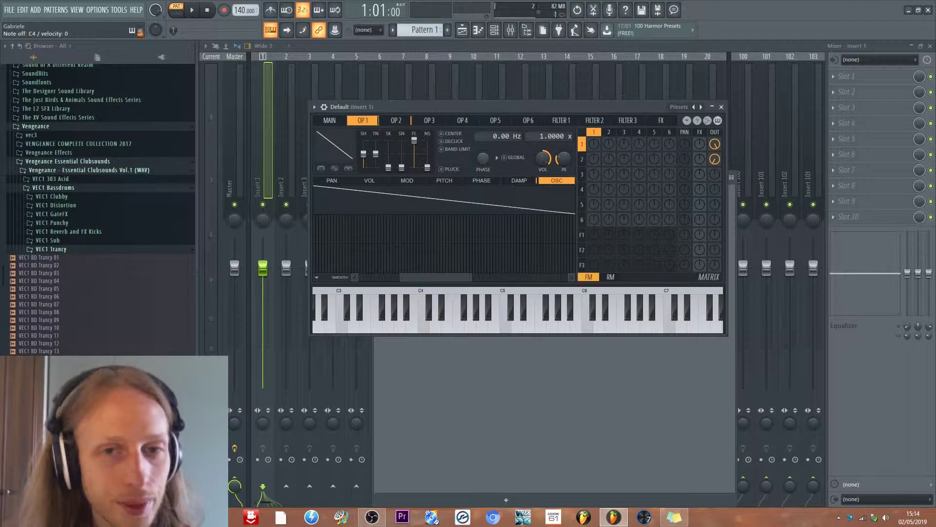
pyautogui.click(330, 120)
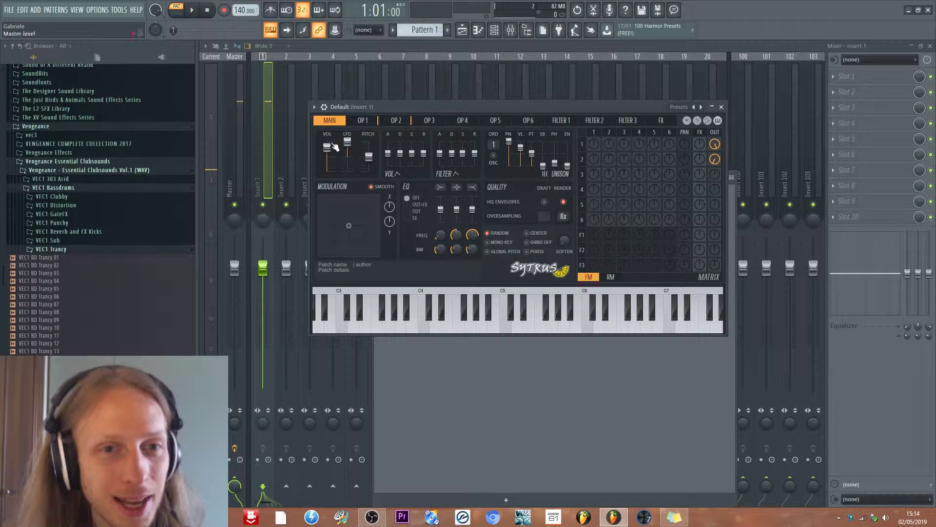
pyautogui.press('z')
# Raise operator 1's starting phase to about 16% while playing C4
pyautogui.click(363, 120)
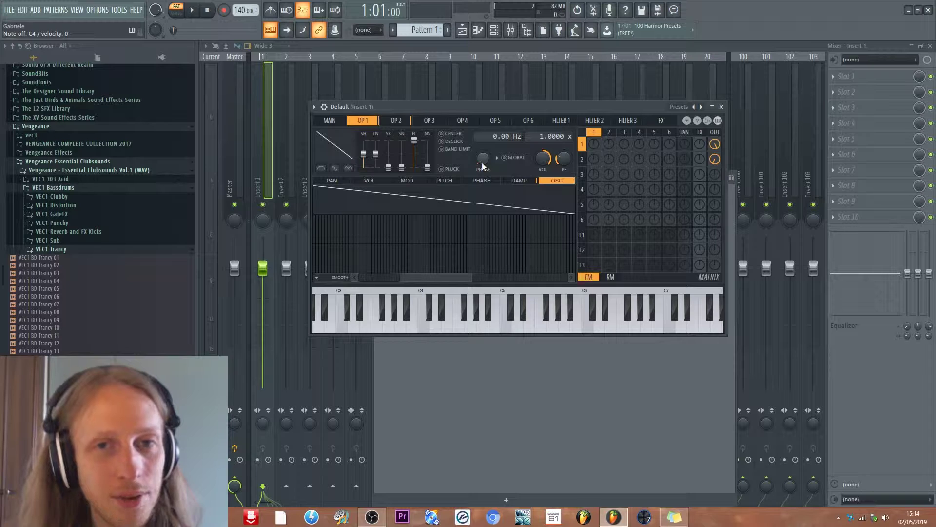
pyautogui.press('z')
pyautogui.moveTo(483, 165); pyautogui.dragTo(483, 158)
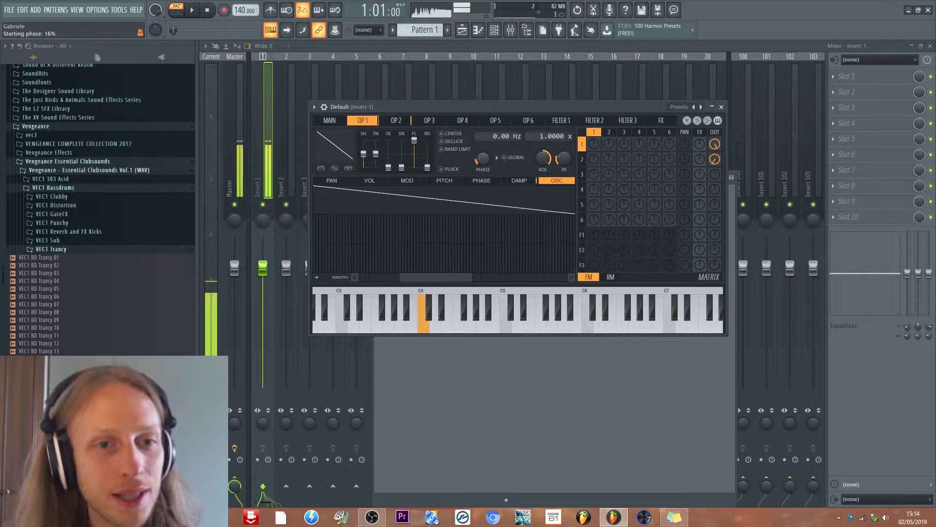
pyautogui.press('z')
pyautogui.press('z')
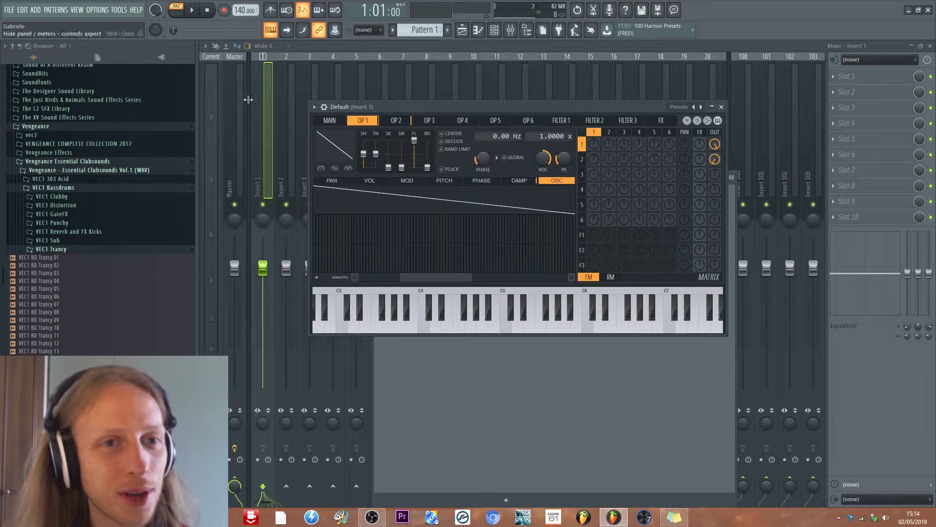
# Close the synth and load Wave Candy in oscilloscope mode into the first effect slot of Insert 1
pyautogui.click(722, 106)
pyautogui.click(834, 76)
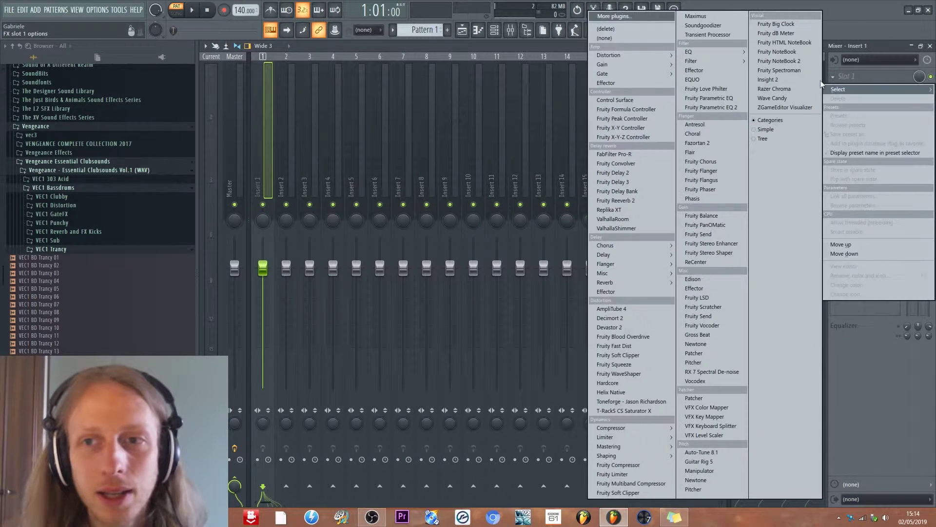
pyautogui.click(773, 98)
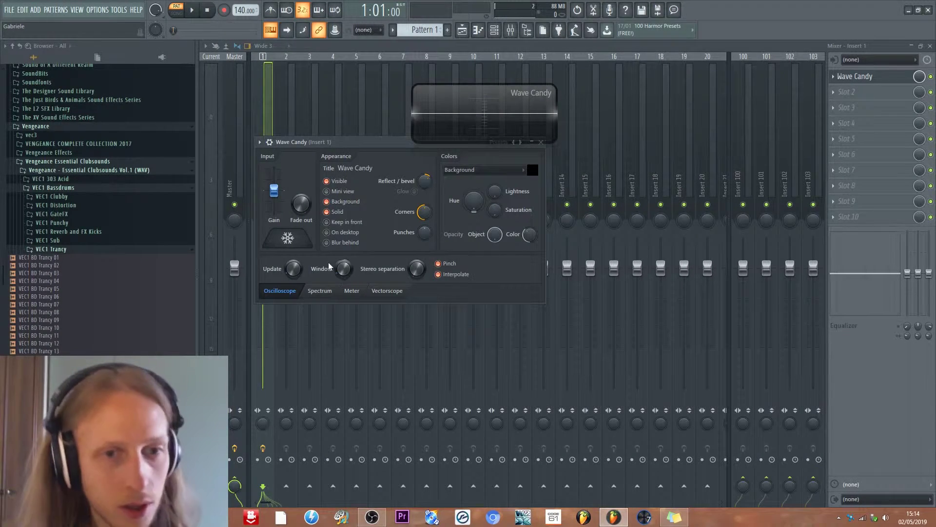
pyautogui.click(342, 269)
pyautogui.click(345, 276)
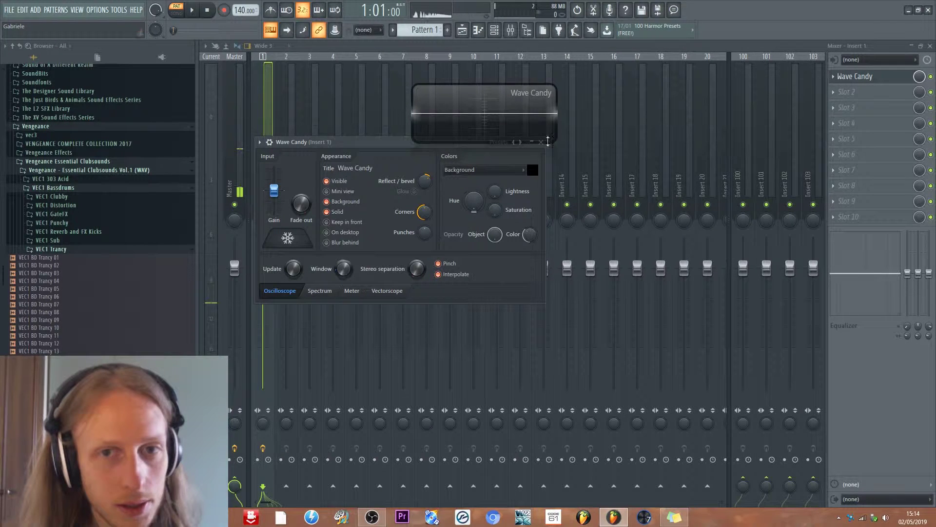
# Enlarge the Wave Candy display and place it below the channels of the reopened channel rack
pyautogui.moveTo(559, 143); pyautogui.dragTo(554, 220)
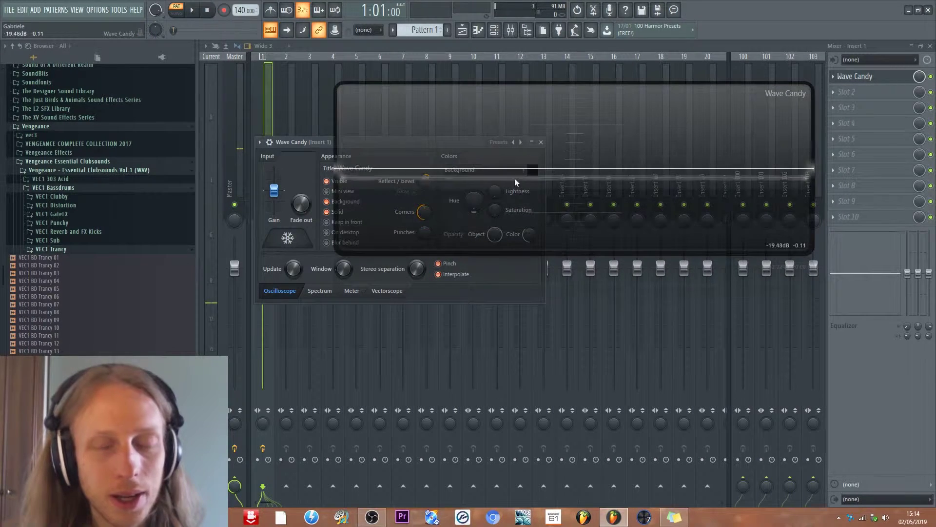
pyautogui.click(495, 32)
pyautogui.moveTo(441, 195); pyautogui.dragTo(439, 375)
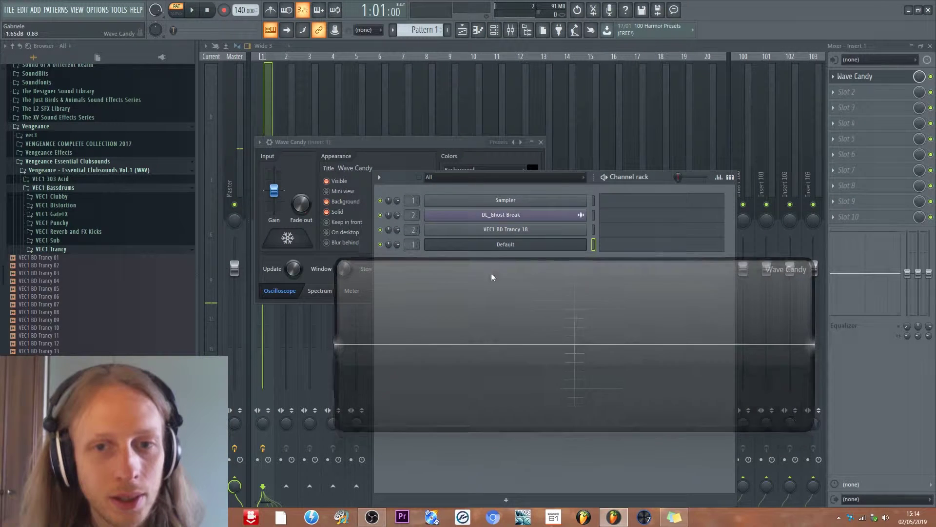
# Sweep operator 1's starting phase while playing C4, return it to zero, and move the Wave Candy display clear of the synth
pyautogui.click(503, 246)
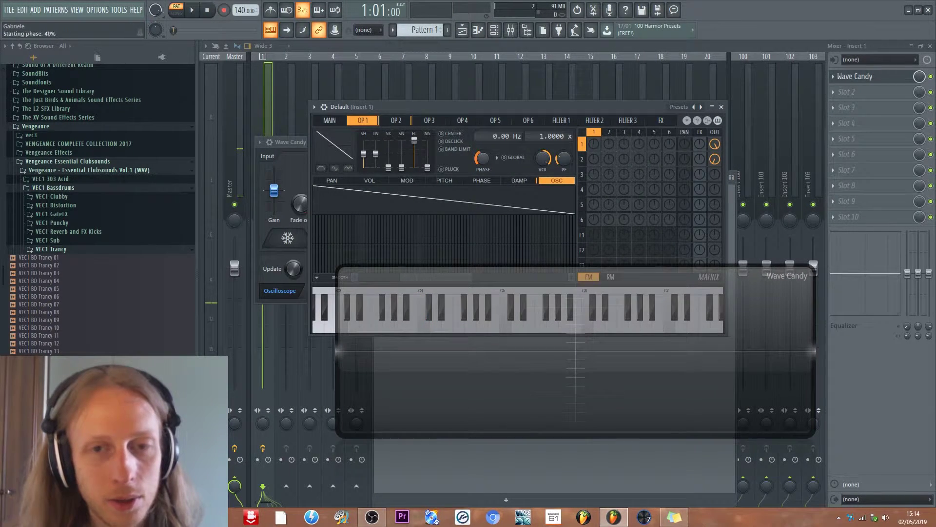
pyautogui.moveTo(485, 166)
pyautogui.mouseDown()
pyautogui.moveTo(485, 146)
pyautogui.moveTo(477, 156)
pyautogui.mouseUp()
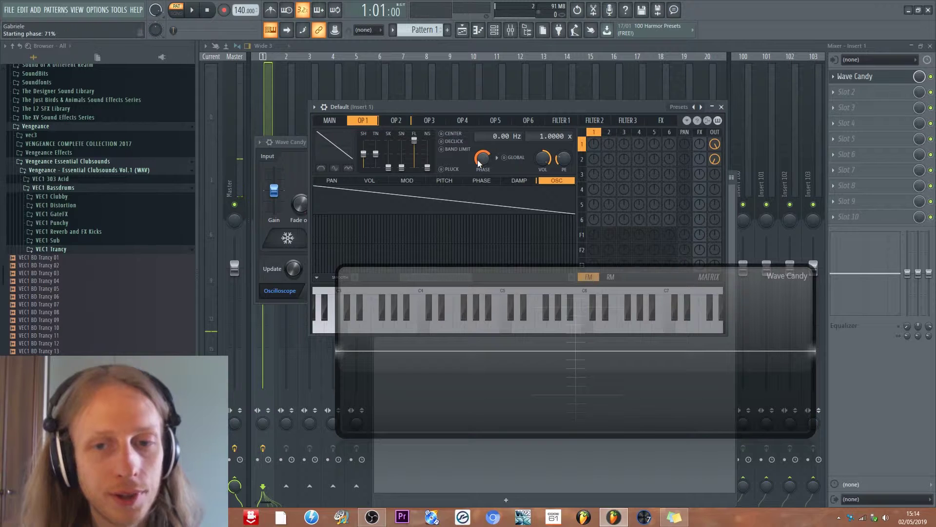
pyautogui.moveTo(479, 163); pyautogui.dragTo(479, 160)
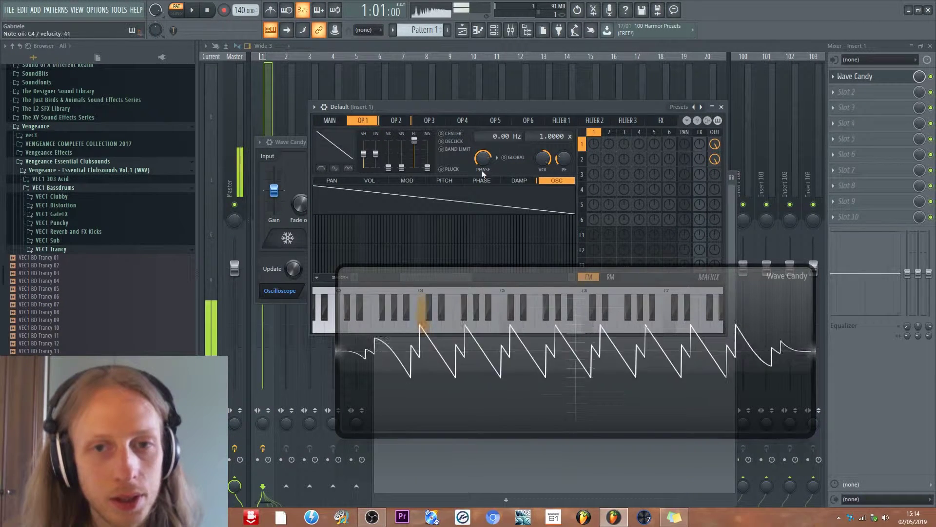
pyautogui.moveTo(482, 158); pyautogui.dragTo(486, 175)
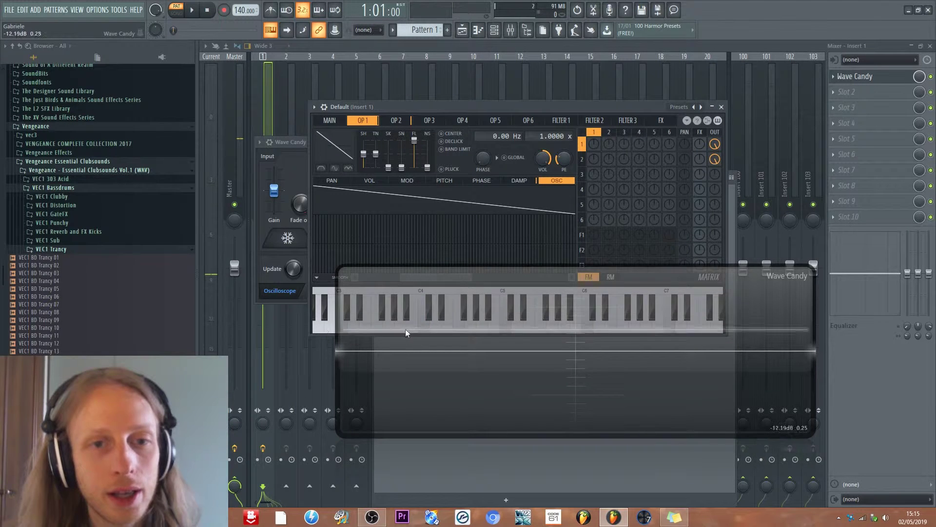
pyautogui.moveTo(405, 328); pyautogui.dragTo(367, 362)
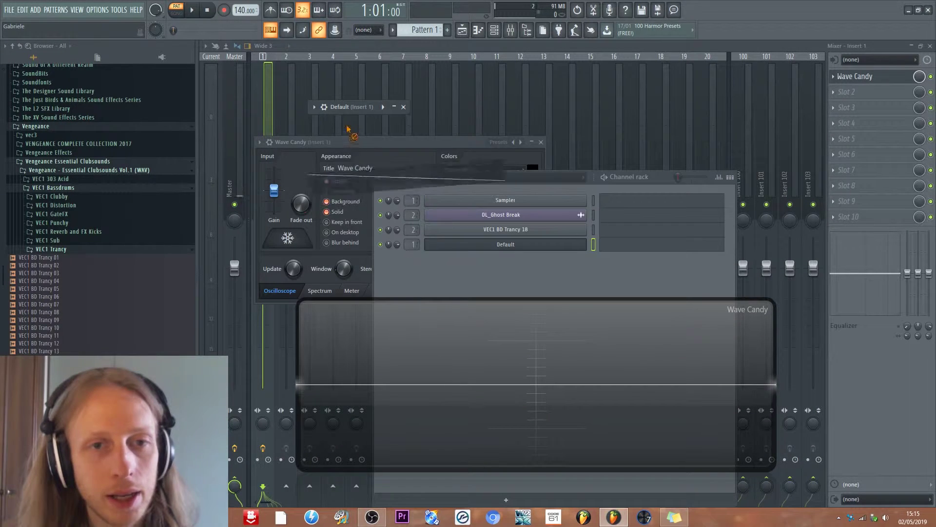
pyautogui.click(394, 122)
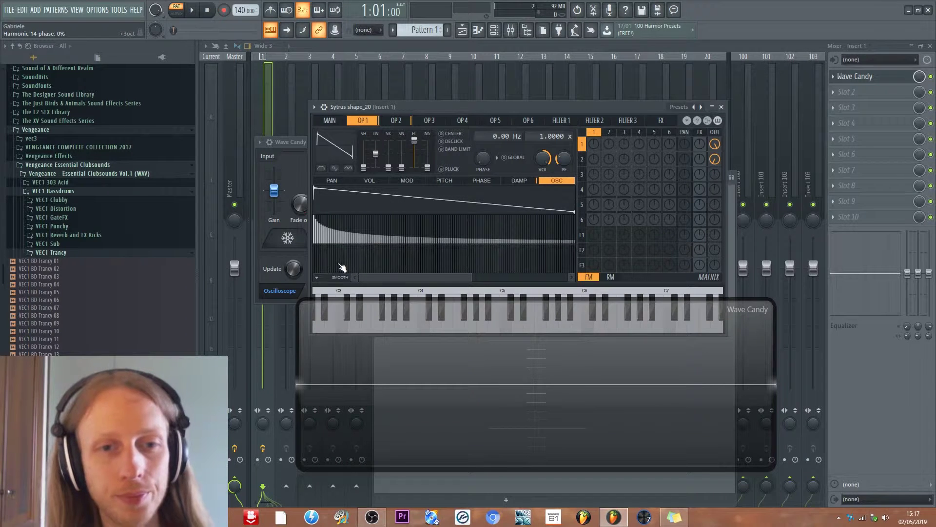
# Draw varied phase offsets across operator 1's oscillator harmonics and reset them
pyautogui.moveTo(353, 282)
pyautogui.mouseDown()
pyautogui.moveTo(341, 259)
pyautogui.moveTo(328, 271)
pyautogui.moveTo(335, 262)
pyautogui.moveTo(316, 259)
pyautogui.mouseUp()
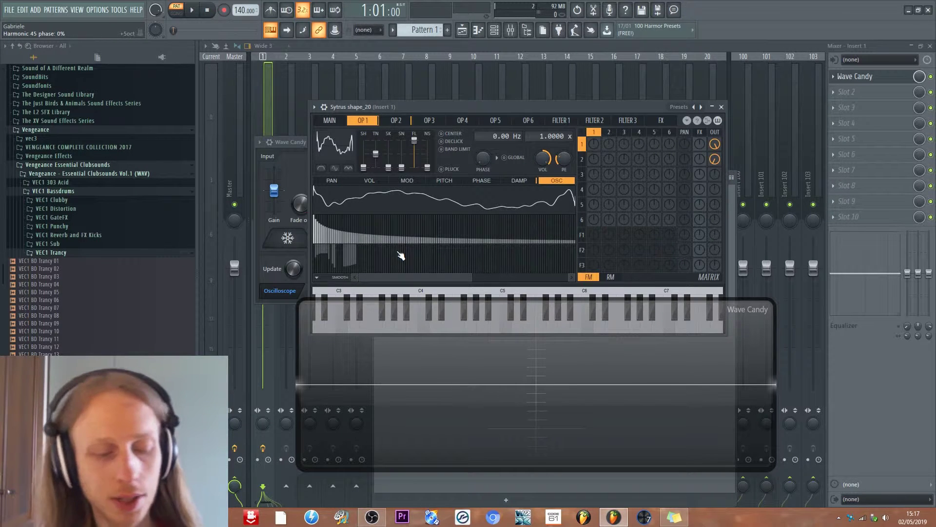
pyautogui.moveTo(401, 256)
pyautogui.mouseDown()
pyautogui.moveTo(448, 254)
pyautogui.moveTo(328, 259)
pyautogui.moveTo(542, 268)
pyautogui.moveTo(335, 259)
pyautogui.moveTo(346, 257)
pyautogui.mouseUp()
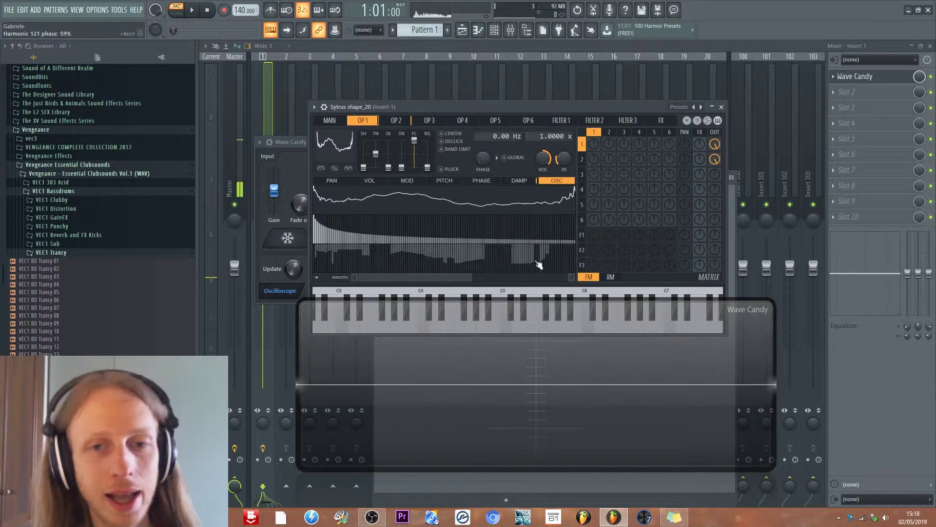
pyautogui.moveTo(510, 264); pyautogui.dragTo(331, 267)
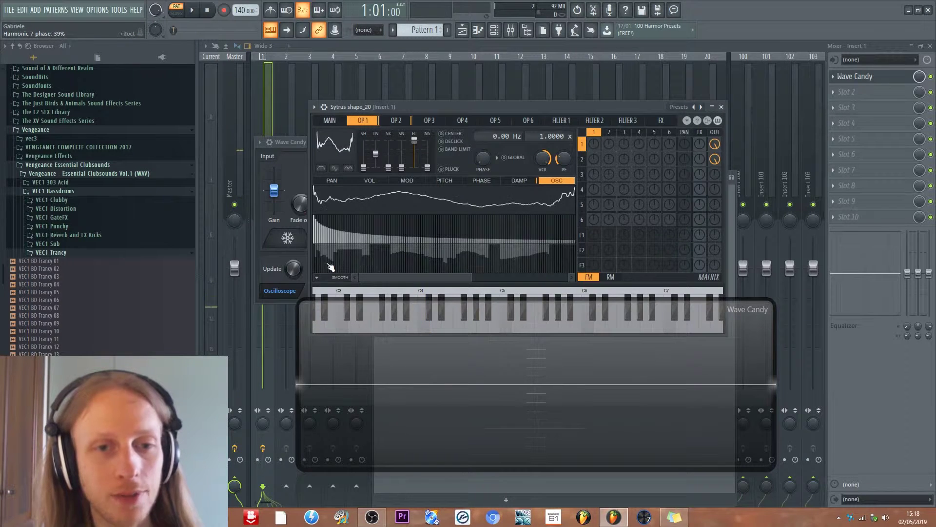
pyautogui.rightClick(332, 267)
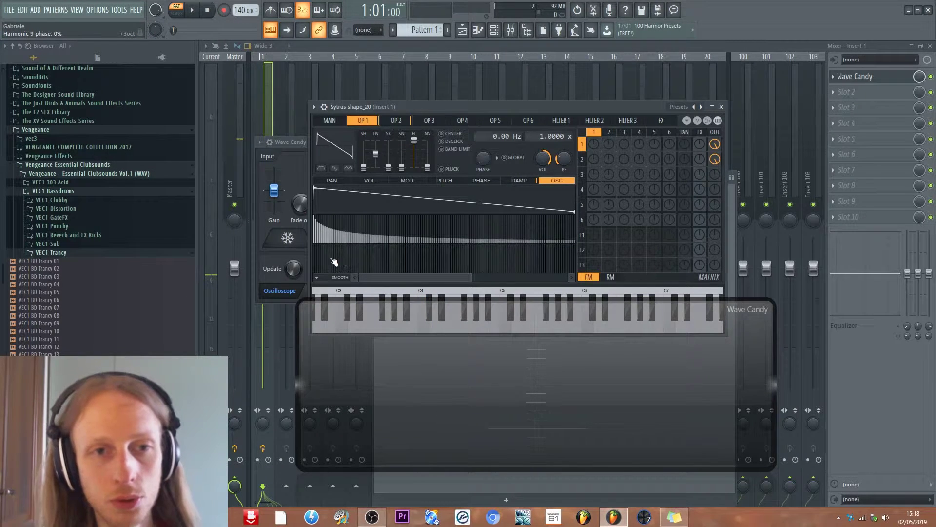
# Draw uneven phase offsets across operator 1's harmonics and apply a Lock harmonics option
pyautogui.moveTo(334, 264)
pyautogui.mouseDown()
pyautogui.moveTo(525, 259)
pyautogui.moveTo(411, 274)
pyautogui.moveTo(461, 259)
pyautogui.mouseUp()
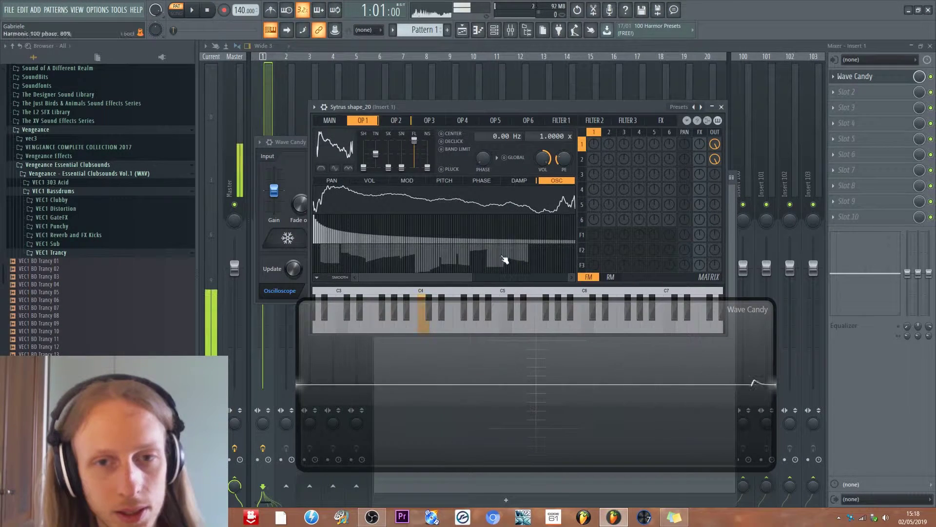
pyautogui.click(317, 277)
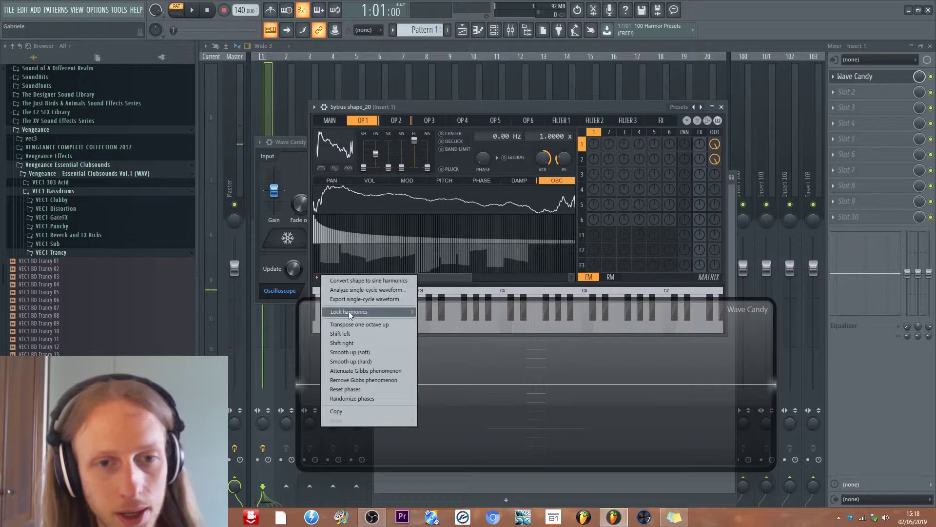
pyautogui.click(429, 332)
# Redraw the phases of operator 1's unlocked harmonics in several passes while playing C4 to hear the change
pyautogui.press('z')
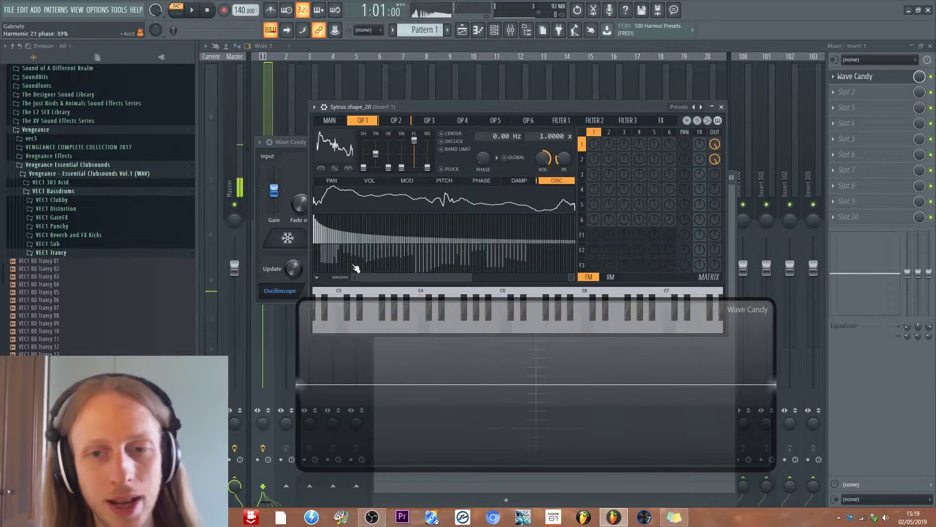
pyautogui.press('z')
pyautogui.moveTo(369, 263); pyautogui.dragTo(490, 270)
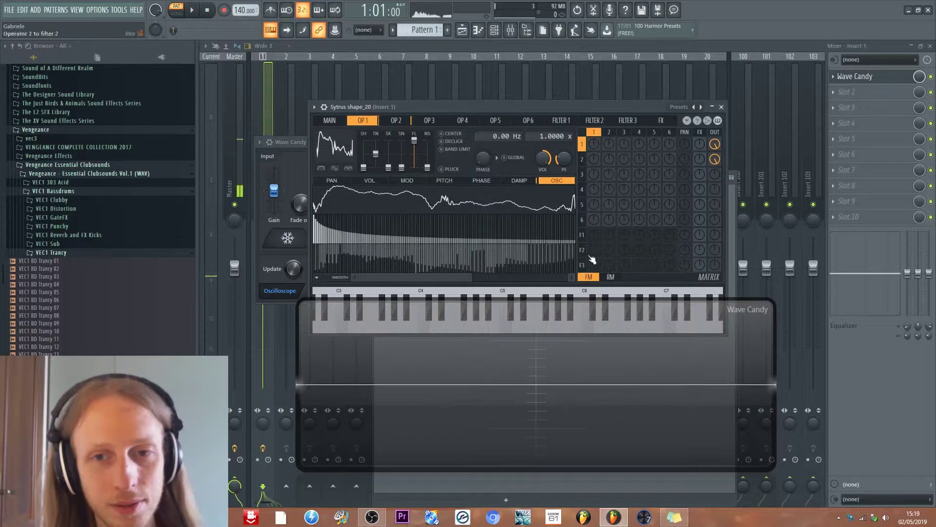
pyautogui.moveTo(583, 271); pyautogui.dragTo(453, 263)
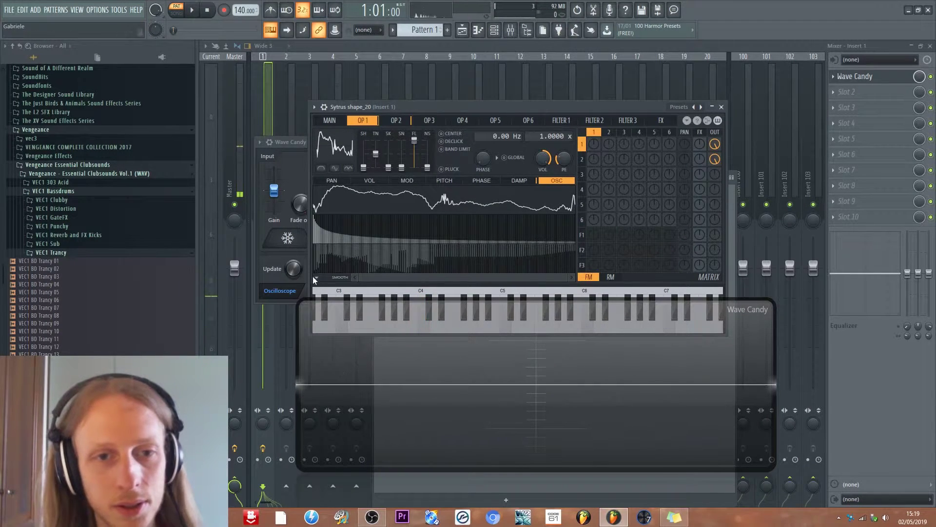
pyautogui.press('z')
pyautogui.press('z')
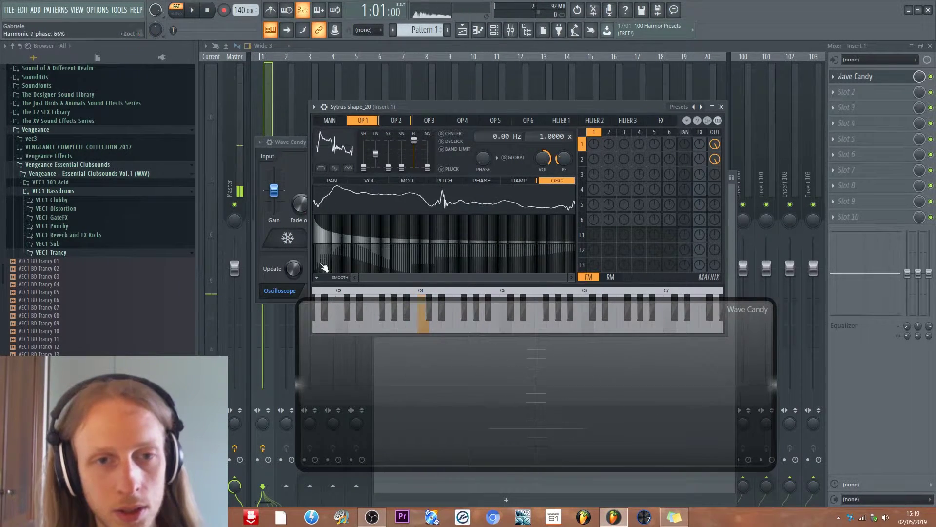
pyautogui.moveTo(315, 271); pyautogui.dragTo(464, 259)
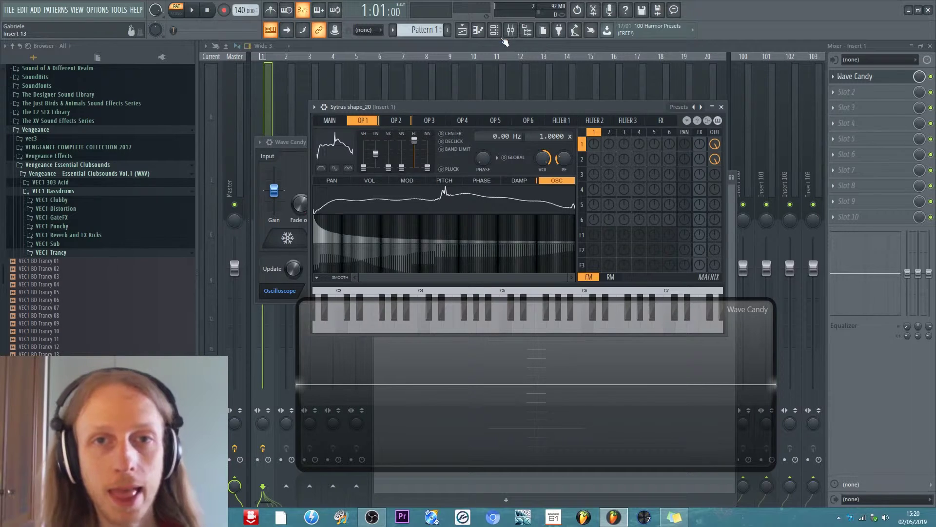
# Replace the kick sample on the VEC1 BD Trancy 18 channel with VEC1 BD Trancy 13 from the Vengeance library
pyautogui.click(494, 30)
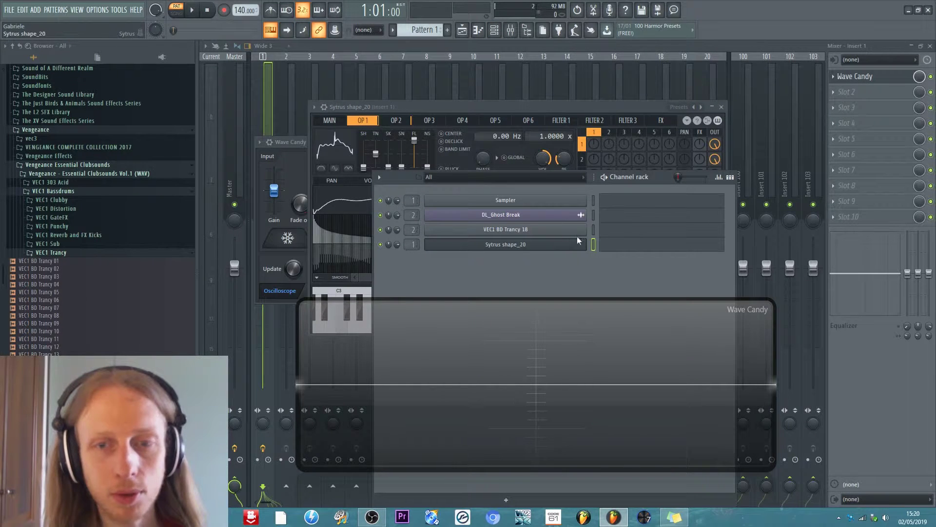
pyautogui.click(594, 230)
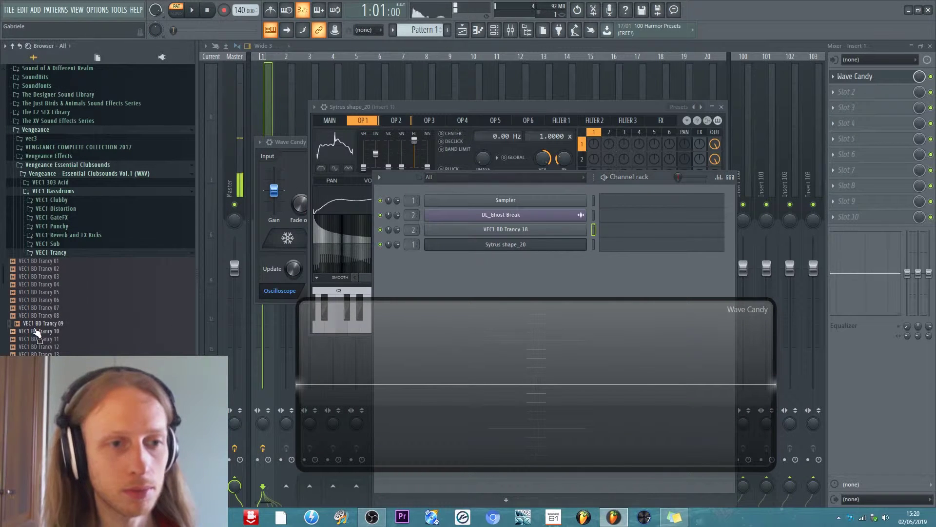
pyautogui.moveTo(49, 353); pyautogui.dragTo(509, 232)
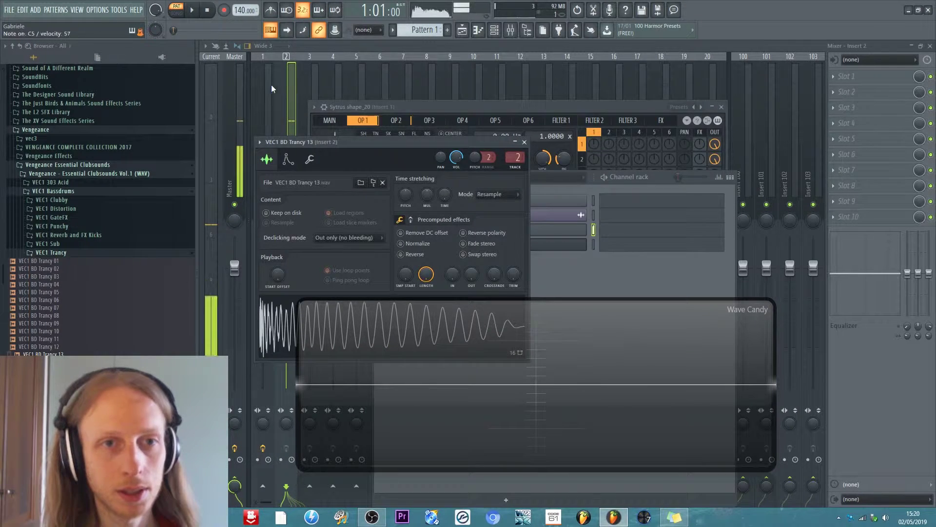
# Load FabFilter Pro-Q 3 as the first effect on mixer Insert 2 and set its processing mode to Linear Phase
pyautogui.click(282, 92)
pyautogui.click(287, 92)
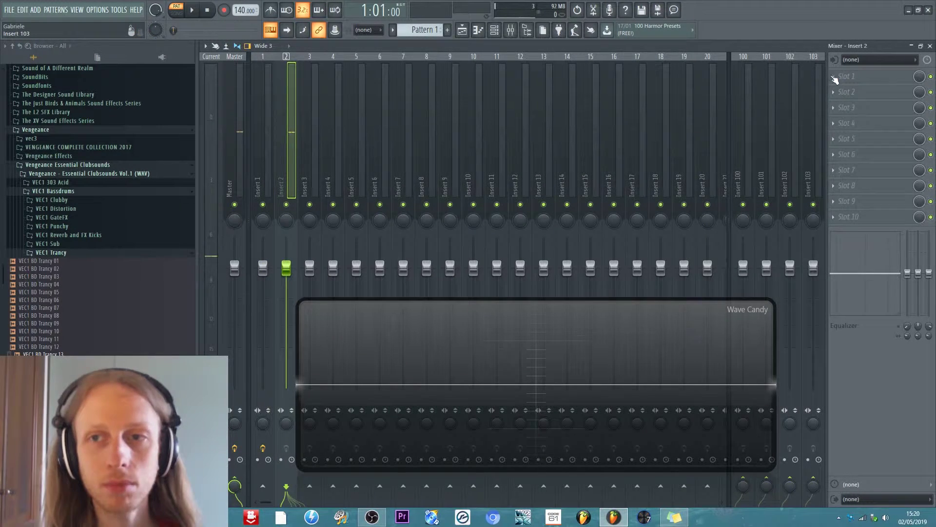
pyautogui.click(834, 77)
pyautogui.moveTo(837, 89)
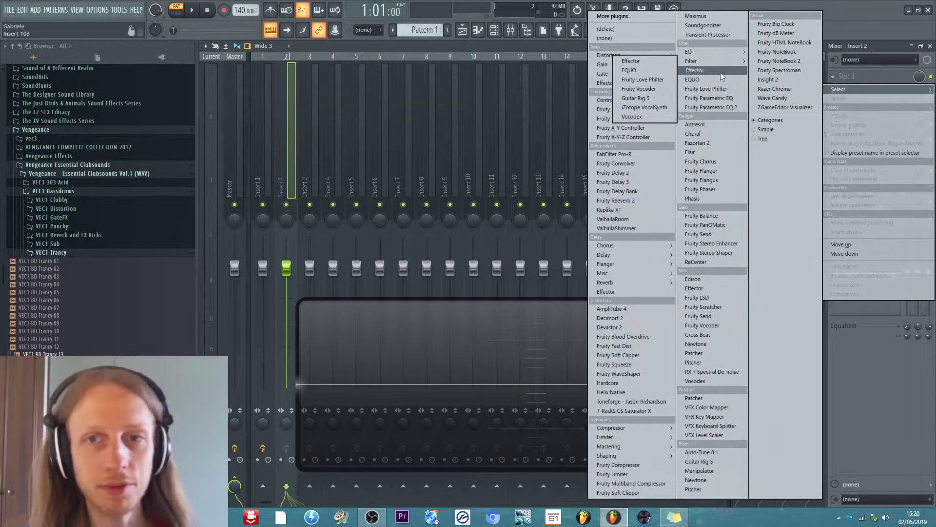
pyautogui.moveTo(707, 62)
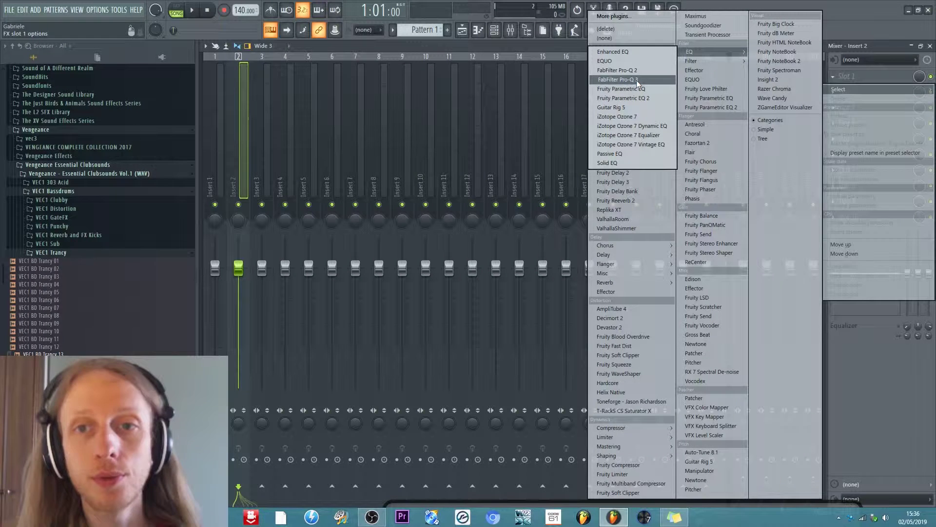
pyautogui.click(617, 79)
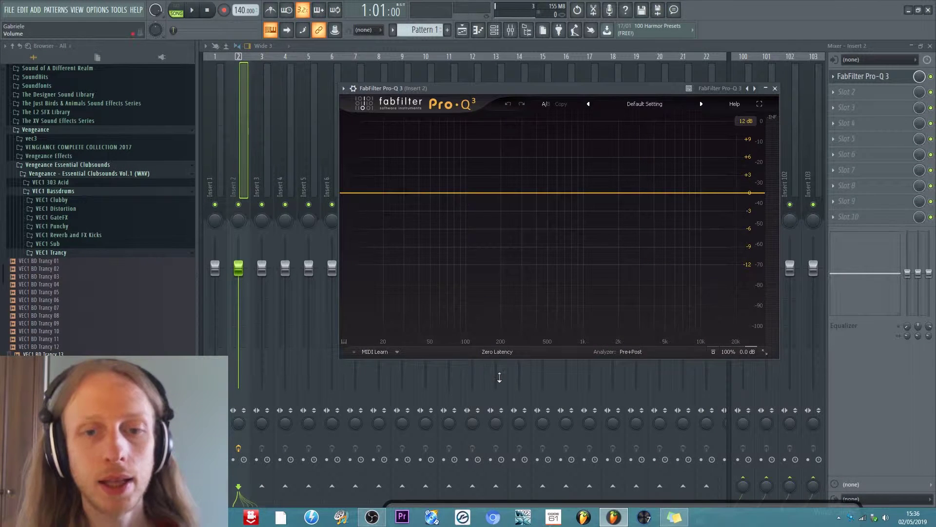
pyautogui.click(503, 354)
pyautogui.click(506, 385)
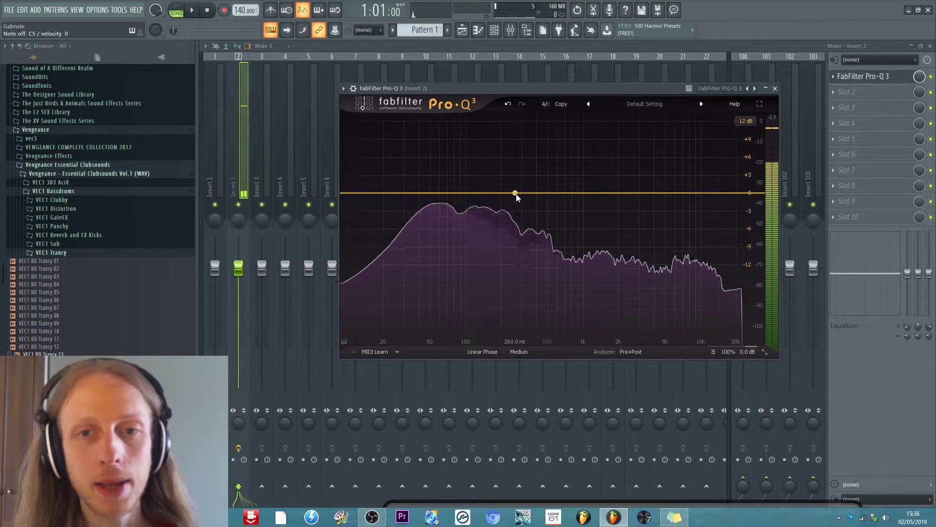
# Add a broad bell boost between 1 and 2 kHz and a second bell at about 290 Hz, +10.7 dB, with Q about 4.7
pyautogui.moveTo(515, 193); pyautogui.dragTo(609, 146)
pyautogui.moveTo(464, 198); pyautogui.dragTo(520, 131)
pyautogui.scroll(10, 478, 152)
pyautogui.scroll(5, 477, 152)
pyautogui.scroll(-2, 520, 130)
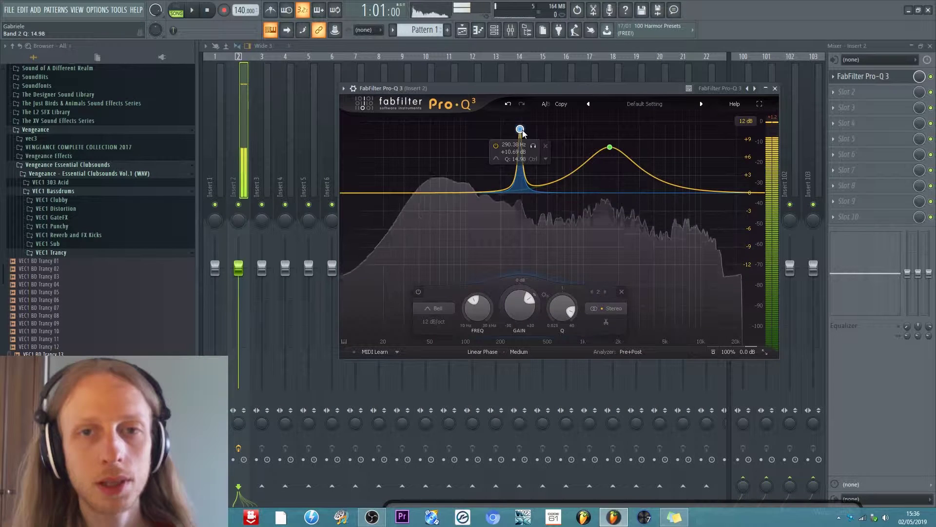
pyautogui.scroll(-8, 521, 131)
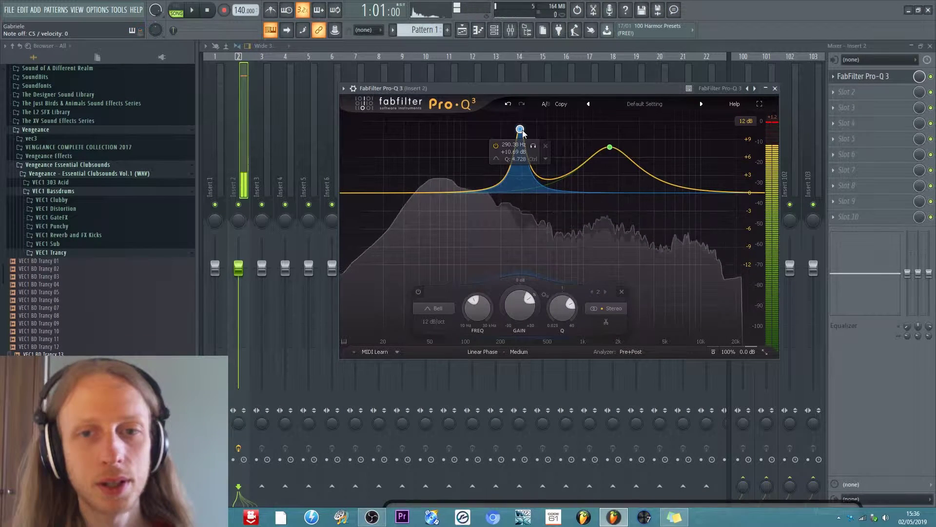
# Set the second bell's slope to 96 dB/oct and move the band to about 406 Hz at +9.4 dB
pyautogui.rightClick(520, 130)
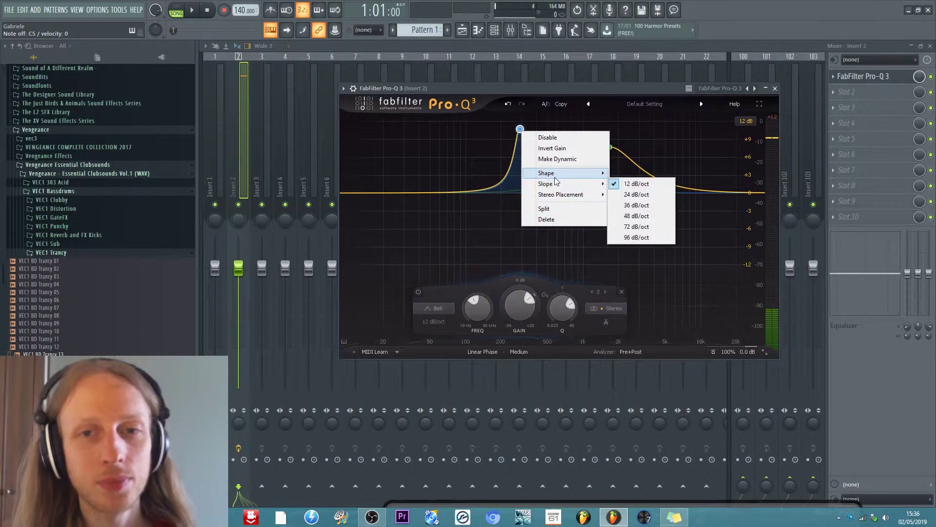
pyautogui.moveTo(558, 178)
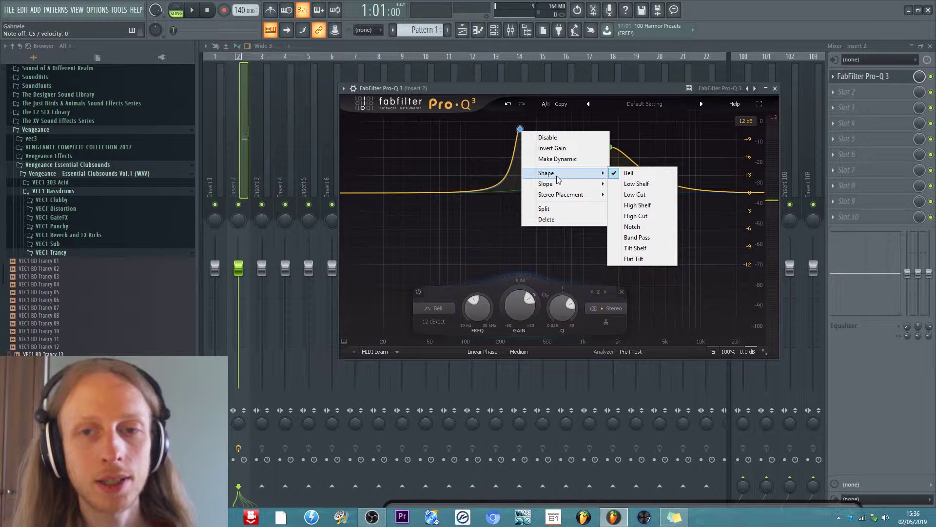
pyautogui.moveTo(566, 200)
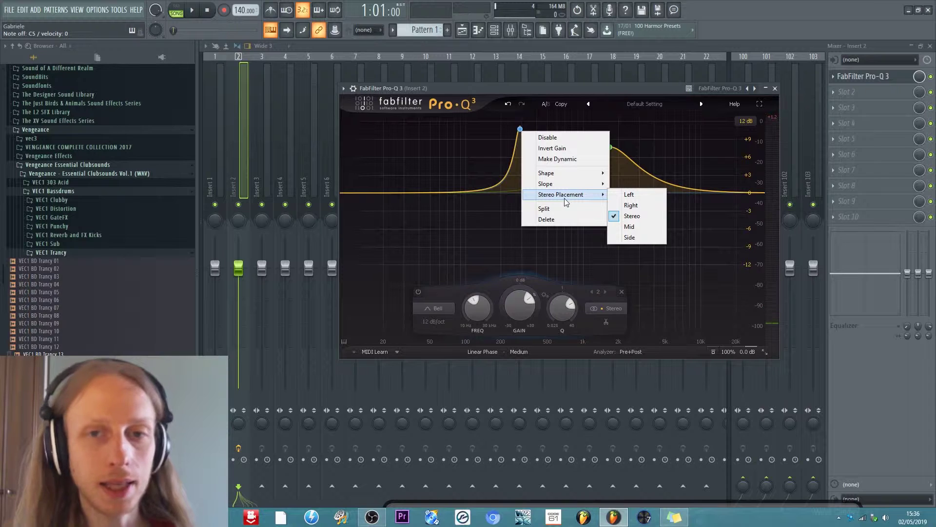
pyautogui.click(551, 184)
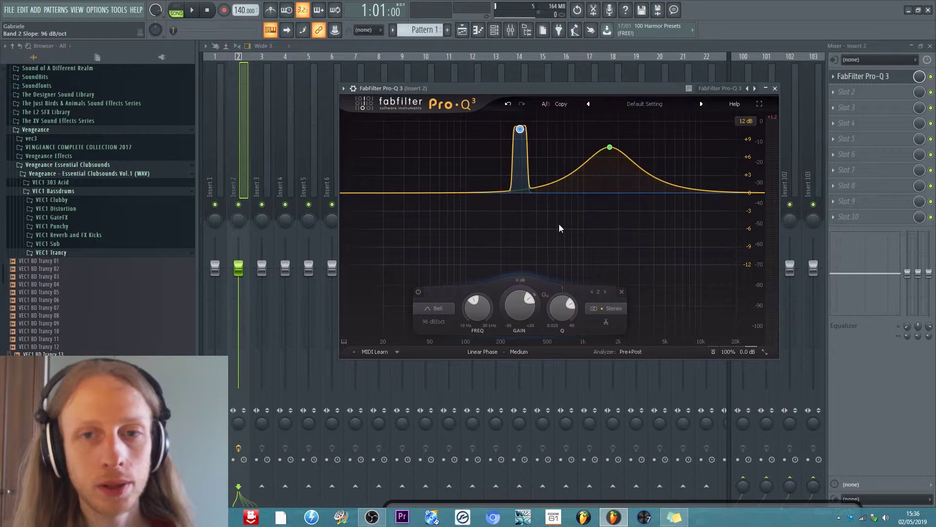
pyautogui.moveTo(520, 128); pyautogui.dragTo(537, 137)
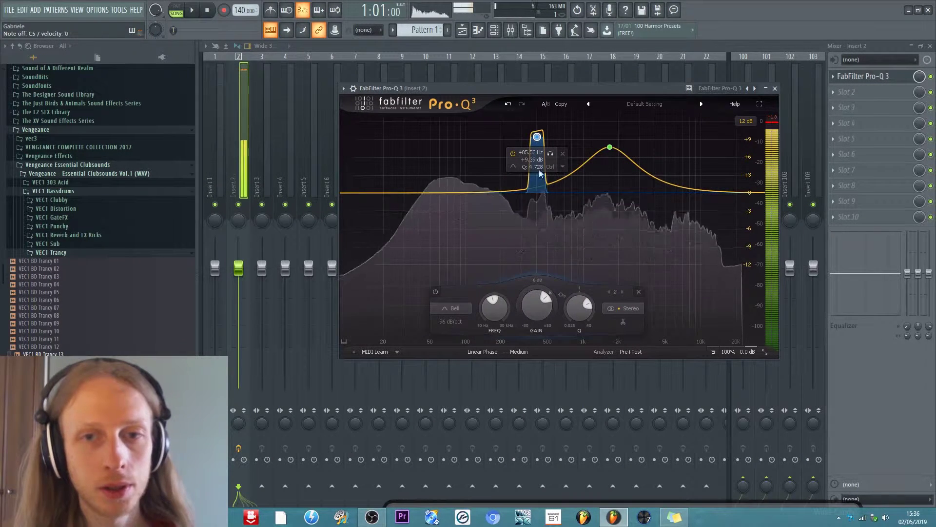
# Change the second band's shape to Low Cut and adjust it to about 351 Hz with Q about 0.97
pyautogui.moveTo(542, 192)
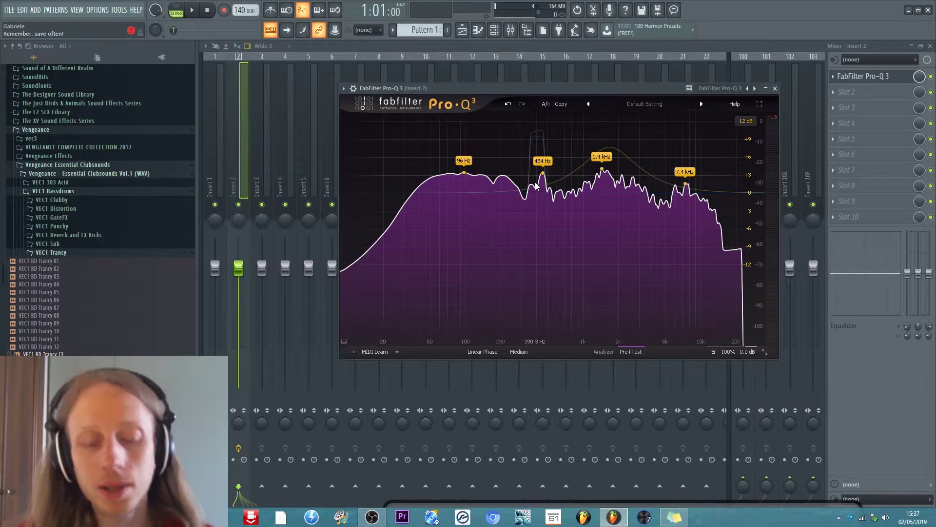
pyautogui.moveTo(537, 137); pyautogui.dragTo(490, 181)
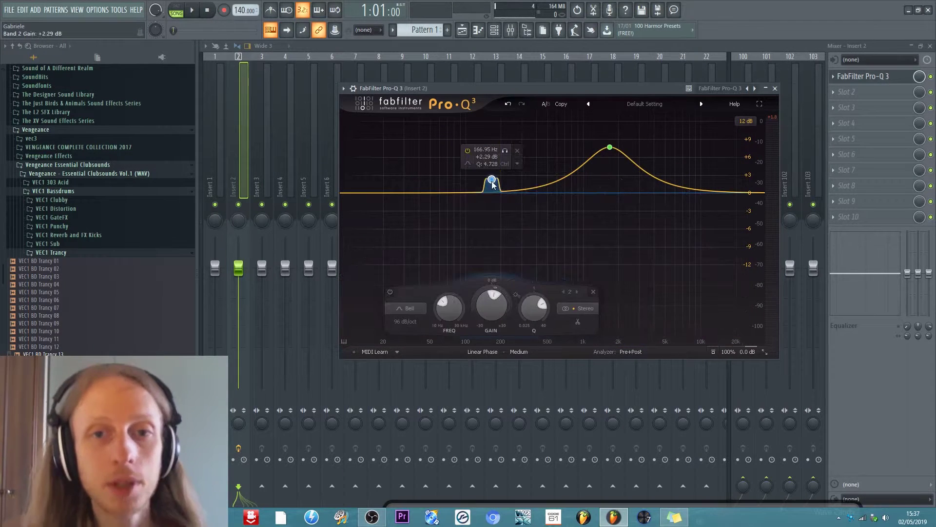
pyautogui.rightClick(492, 179)
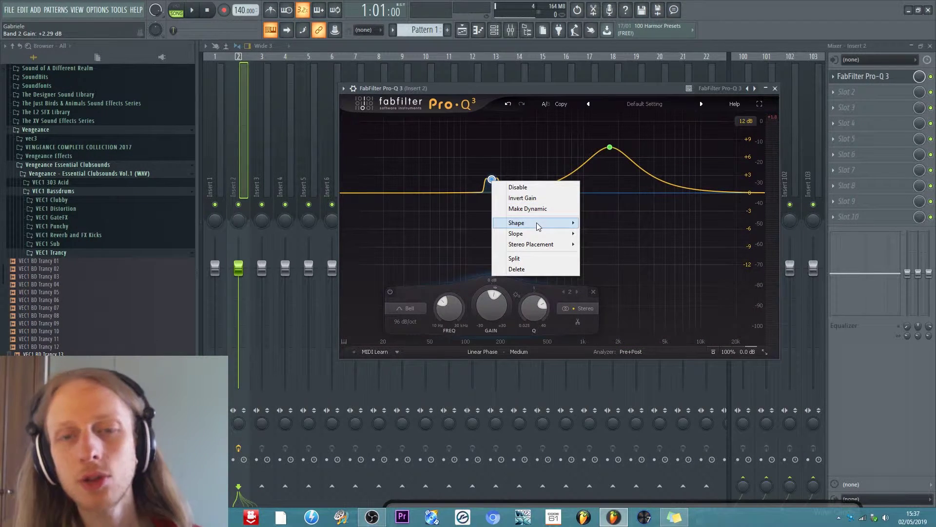
pyautogui.moveTo(538, 233)
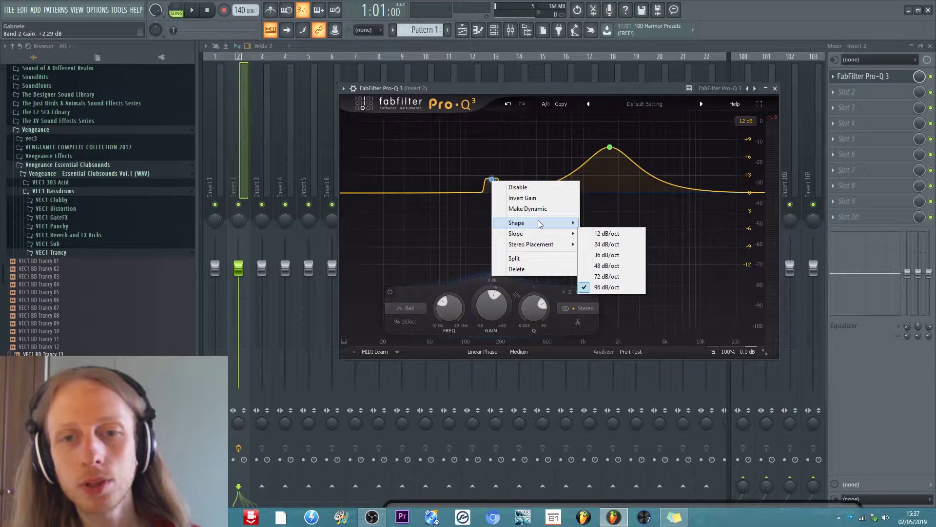
pyautogui.click(597, 245)
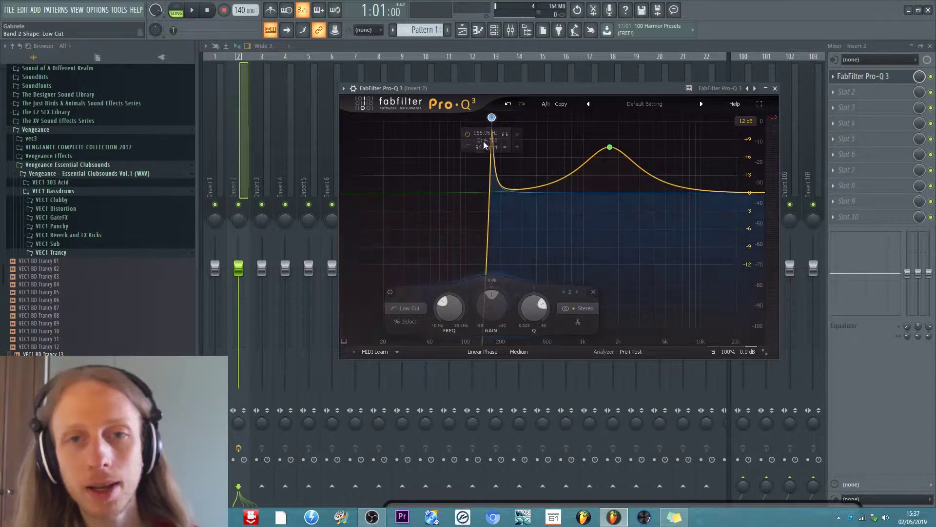
pyautogui.moveTo(491, 118); pyautogui.dragTo(530, 195)
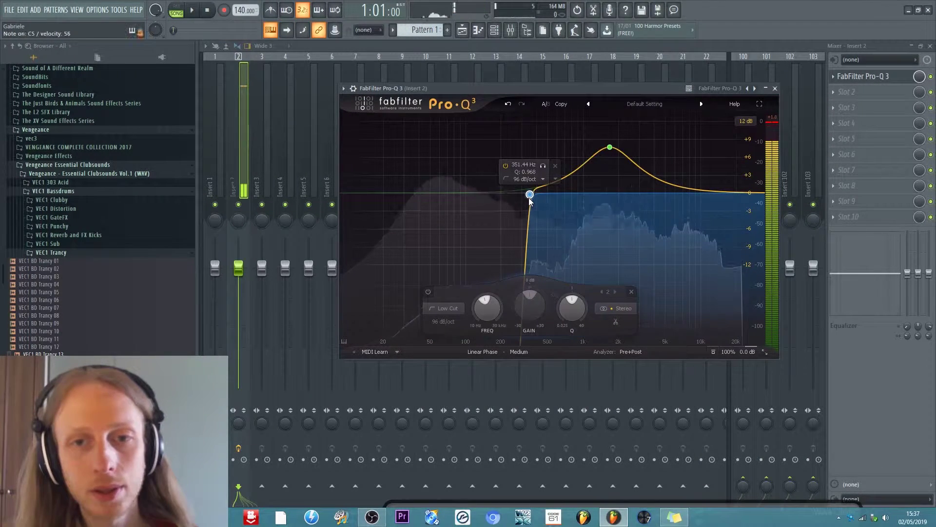
# Check the low cut's available slopes and lower its frequency to around 100 Hz
pyautogui.click(446, 322)
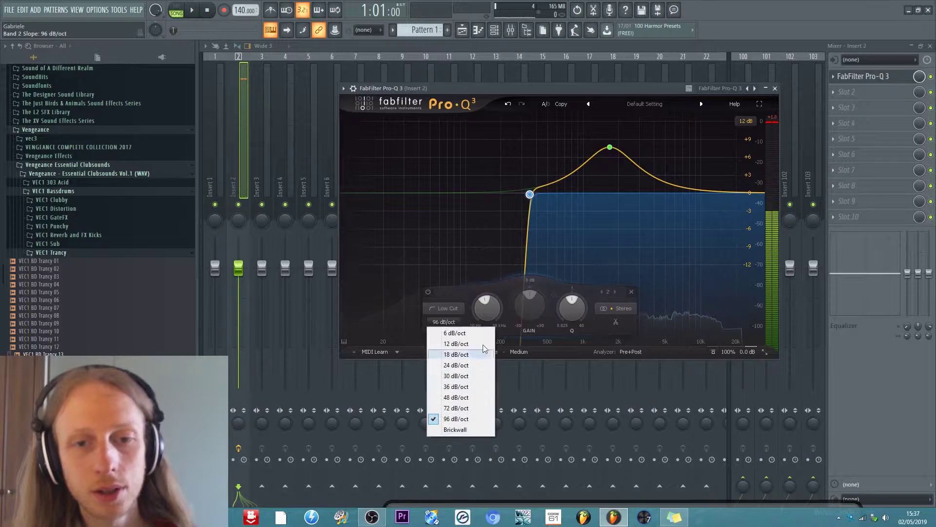
pyautogui.click(516, 200)
pyautogui.moveTo(529, 195); pyautogui.dragTo(468, 189)
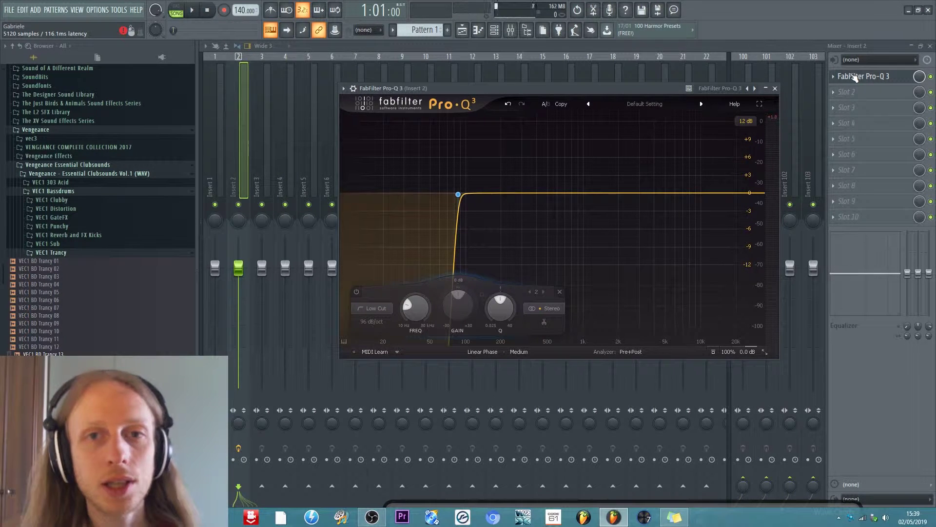
# Copy Sytrus operator 1's oscillator settings to operator 2 and turn up operator 2's output level
pyautogui.click(494, 30)
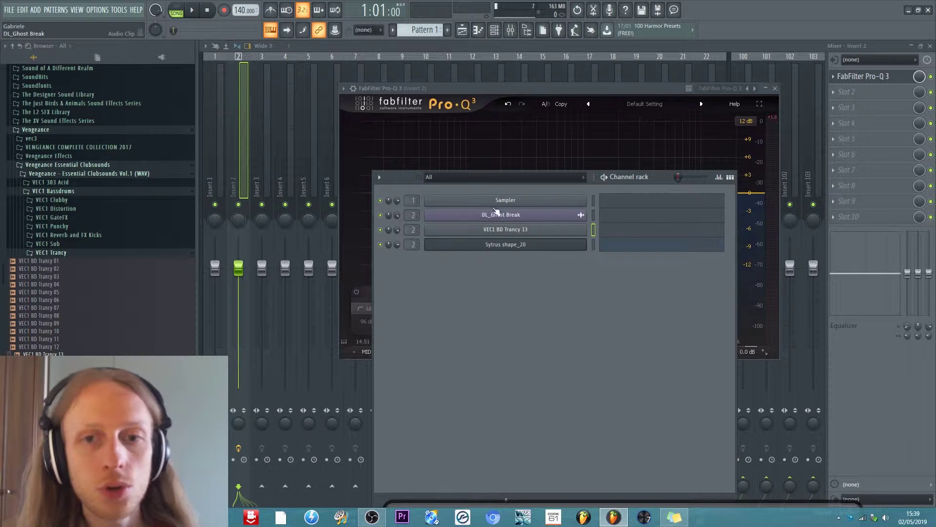
pyautogui.click(496, 244)
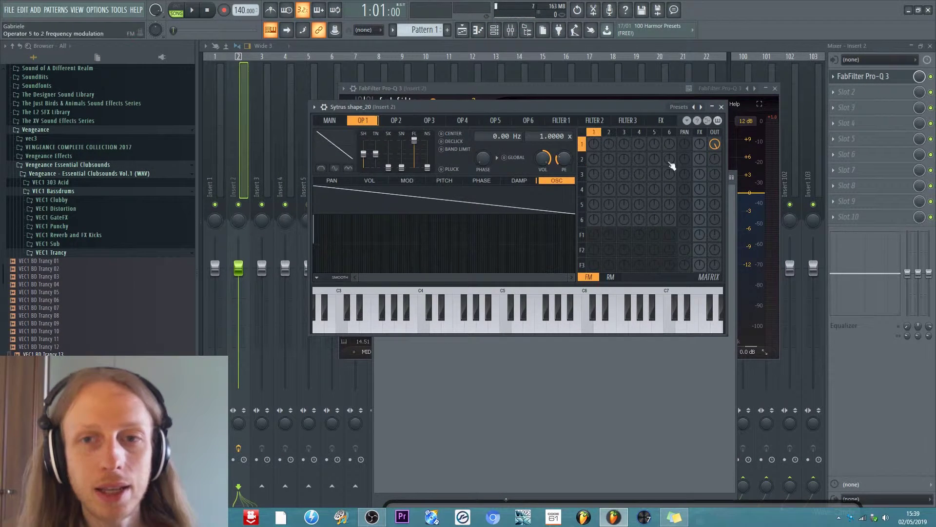
pyautogui.click(687, 120)
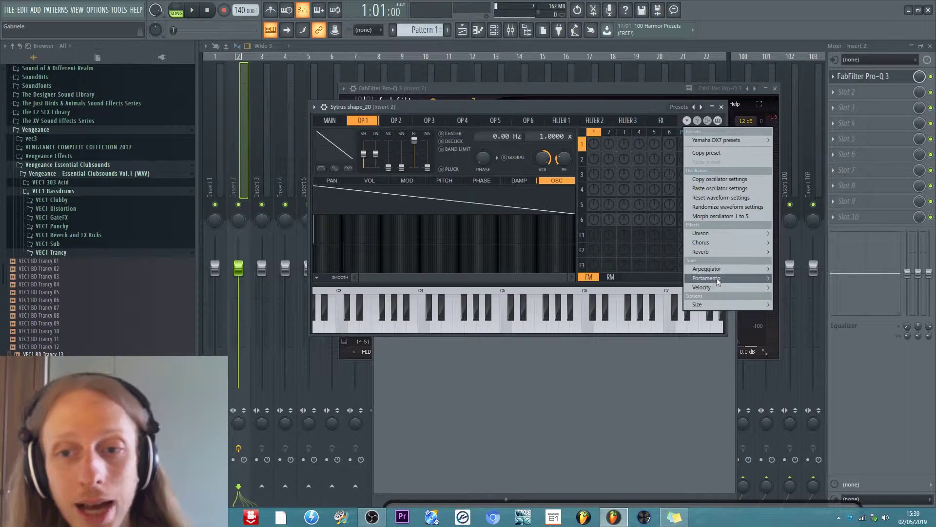
pyautogui.click(711, 179)
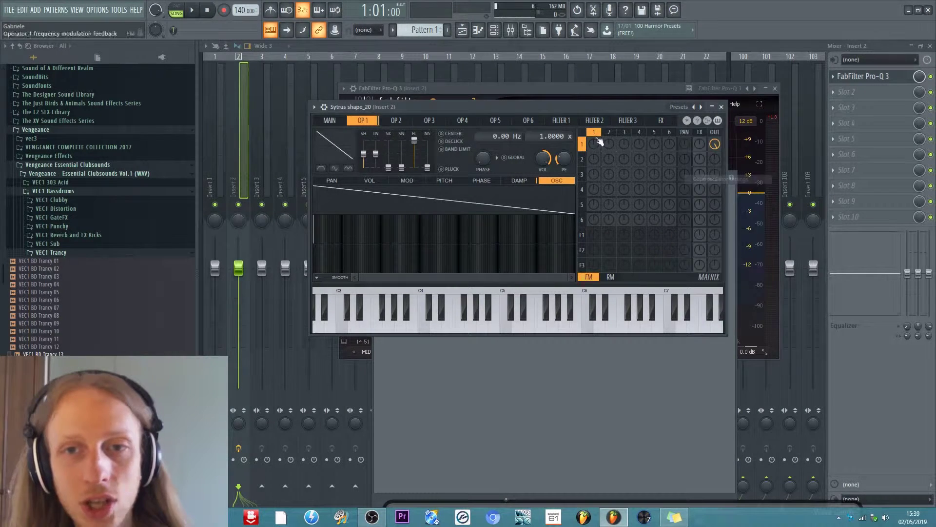
pyautogui.click(609, 132)
pyautogui.click(685, 121)
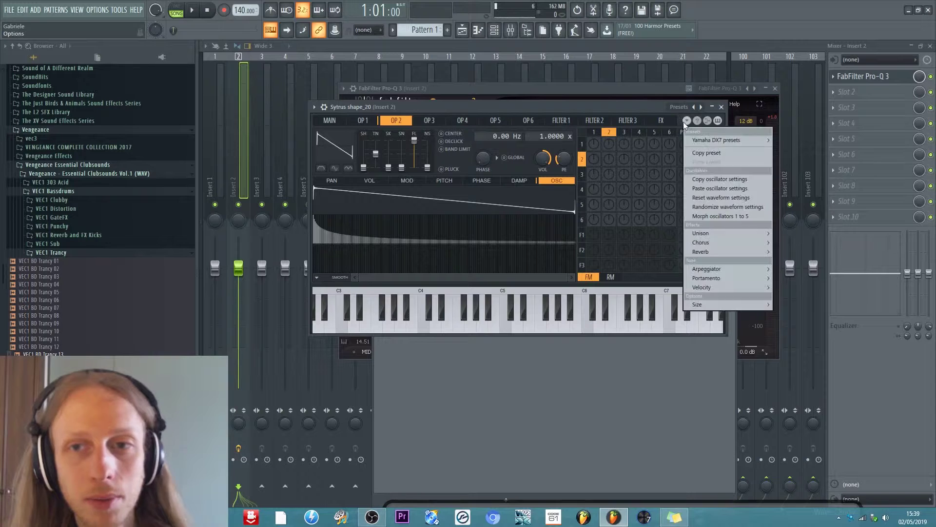
pyautogui.click(713, 189)
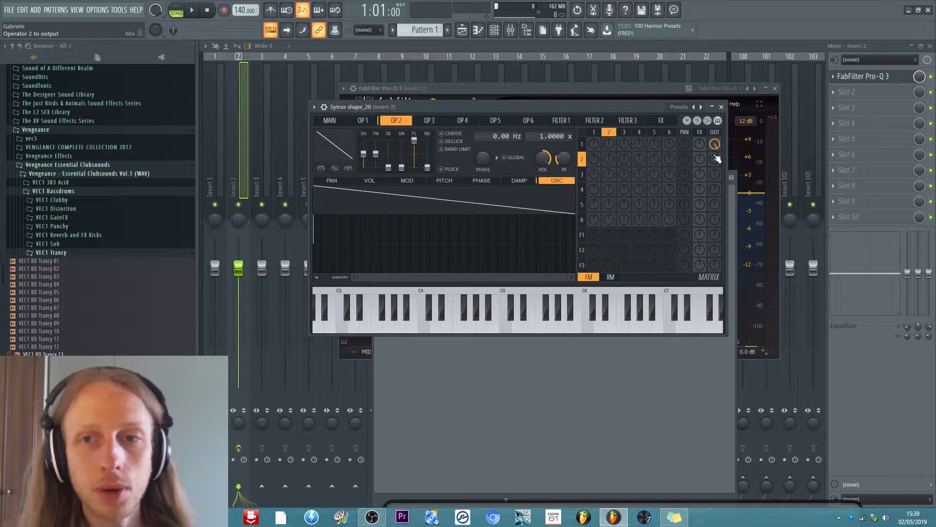
pyautogui.moveTo(716, 158); pyautogui.dragTo(718, 162)
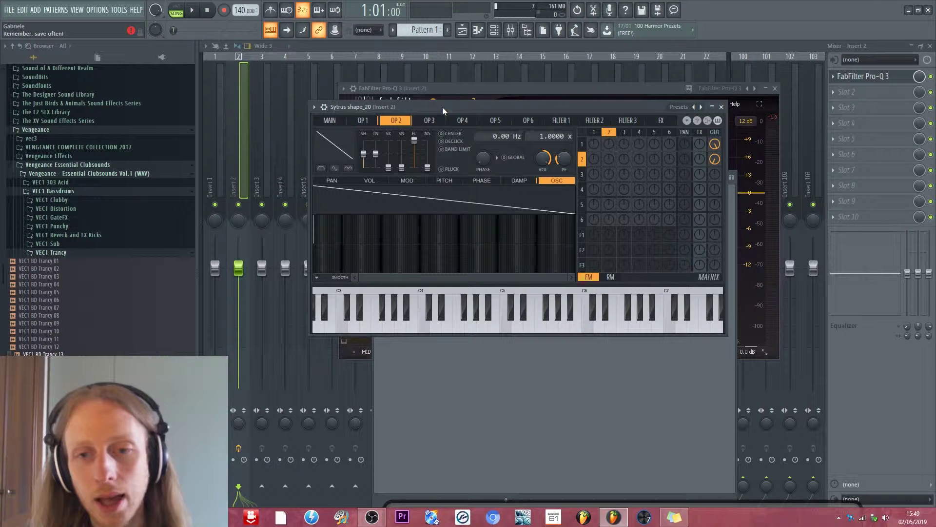
# Reopen Sytrus from the channel rack, turn operator 2's output down to zero, select operator 1, and close the synth
pyautogui.click(834, 77)
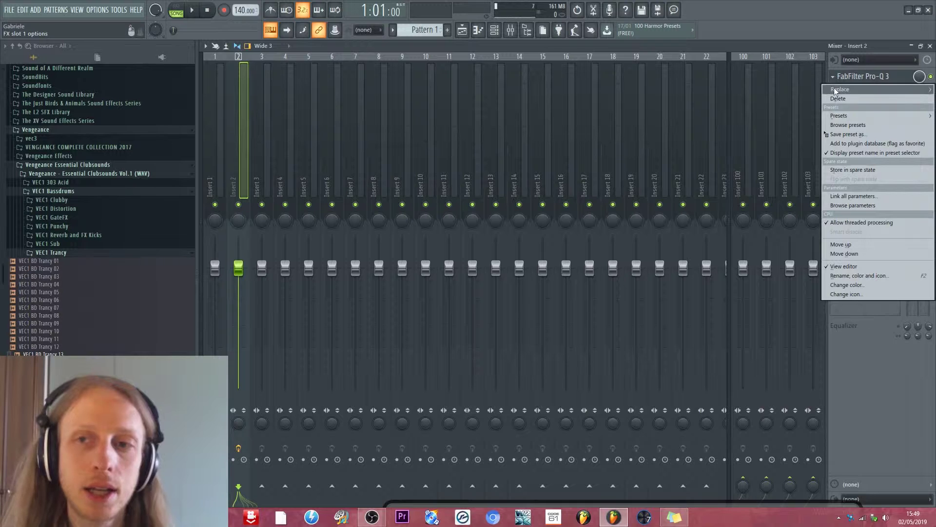
pyautogui.moveTo(841, 90)
pyautogui.click(495, 30)
pyautogui.click(495, 30)
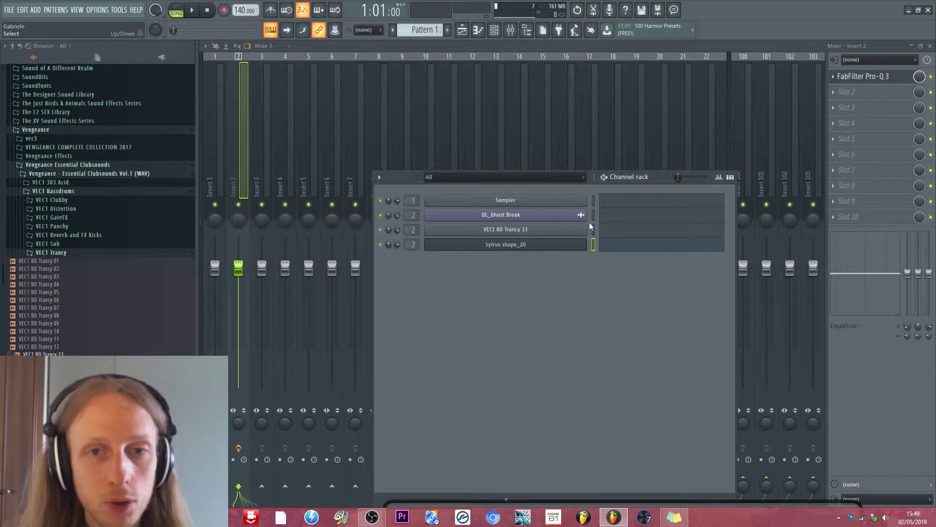
pyautogui.click(535, 247)
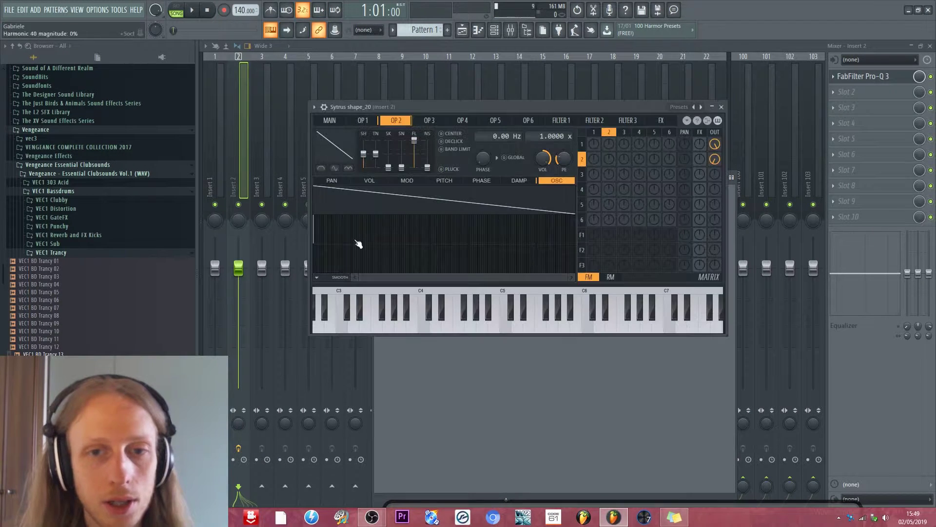
pyautogui.moveTo(714, 159); pyautogui.dragTo(714, 168)
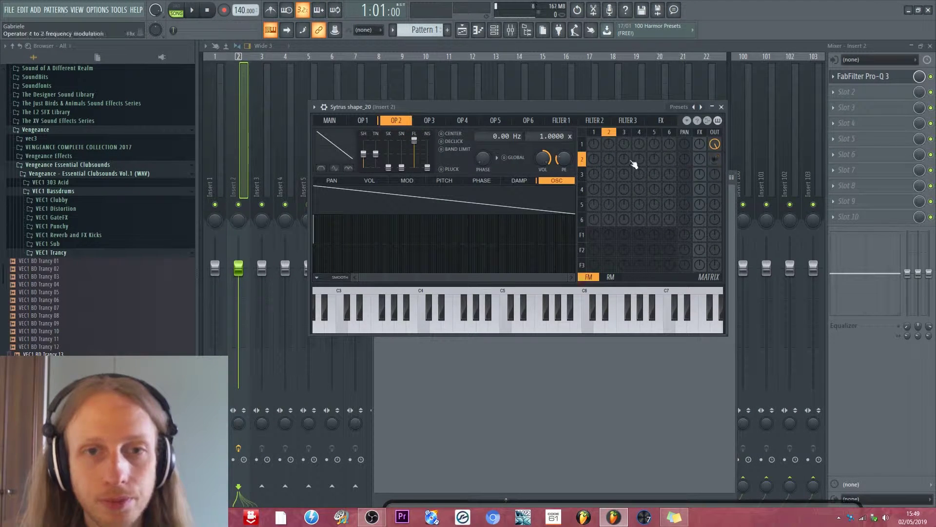
pyautogui.click(362, 121)
pyautogui.click(722, 107)
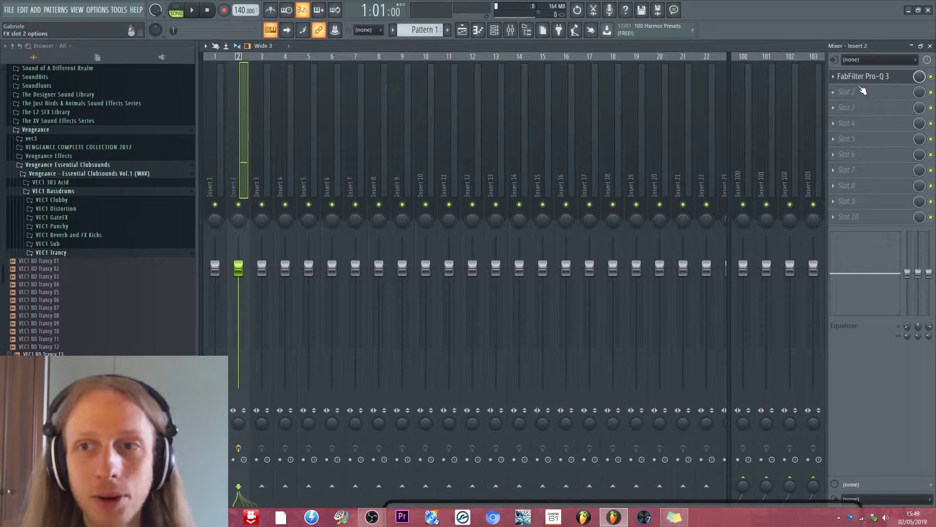
# Replace FabFilter Pro-Q 3 in the first effect slot of Insert 2 with Maximus
pyautogui.click(837, 87)
pyautogui.moveTo(840, 90)
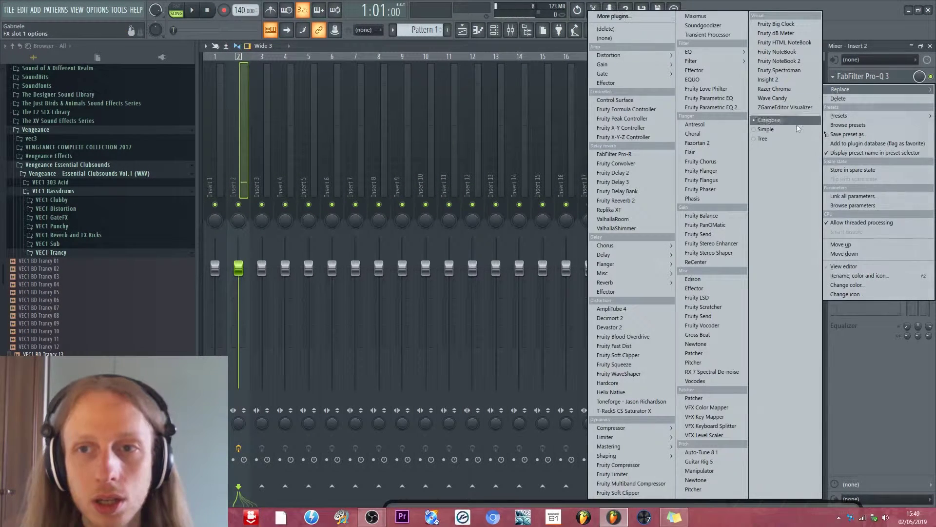
pyautogui.moveTo(622, 428)
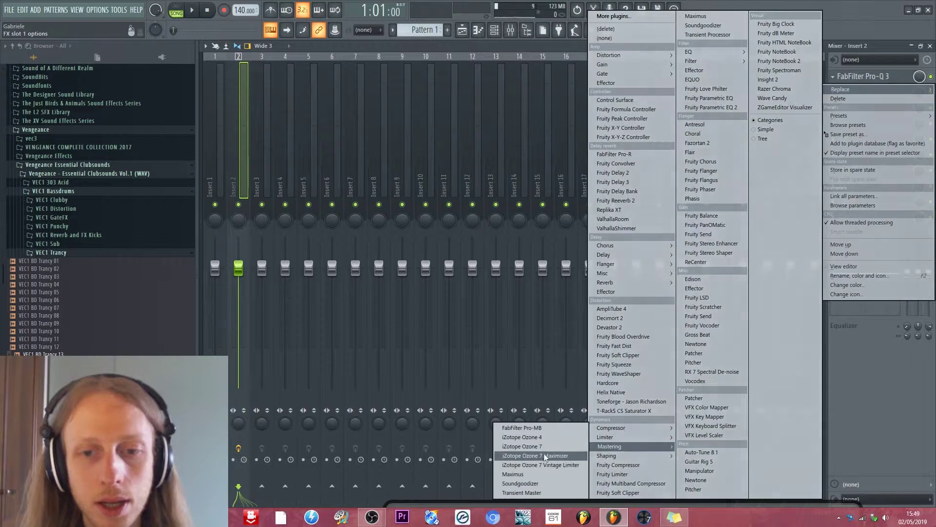
pyautogui.click(530, 473)
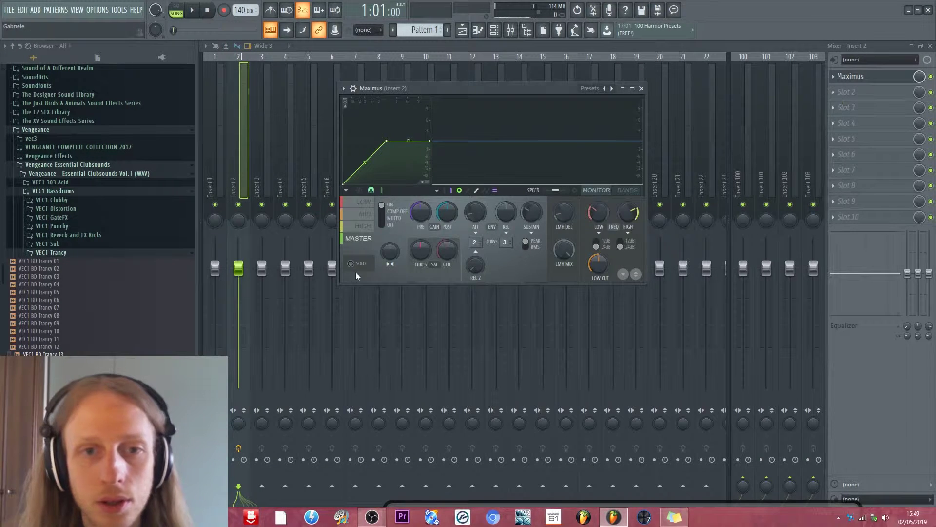
# Set the Maximus bands, including the master, to Comp Off
pyautogui.click(389, 216)
pyautogui.click(388, 216)
pyautogui.click(388, 216)
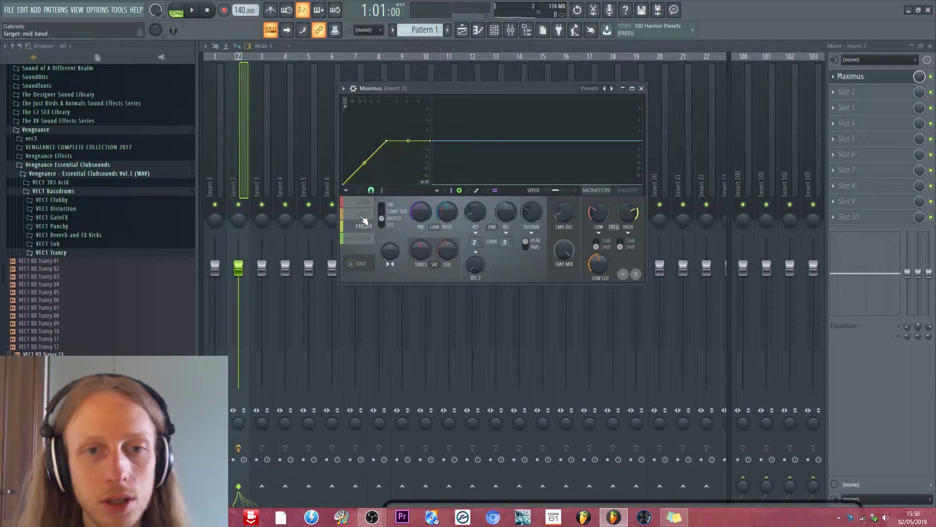
pyautogui.click(388, 216)
pyautogui.click(357, 209)
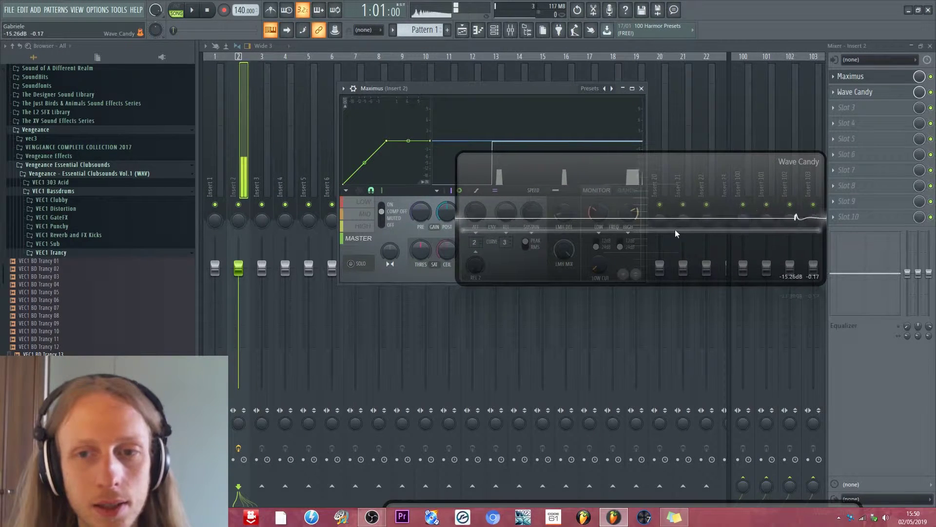
# Move the Wave Candy display off the Maximus controls and select the Low band in Maximus
pyautogui.moveTo(746, 166); pyautogui.dragTo(885, 166)
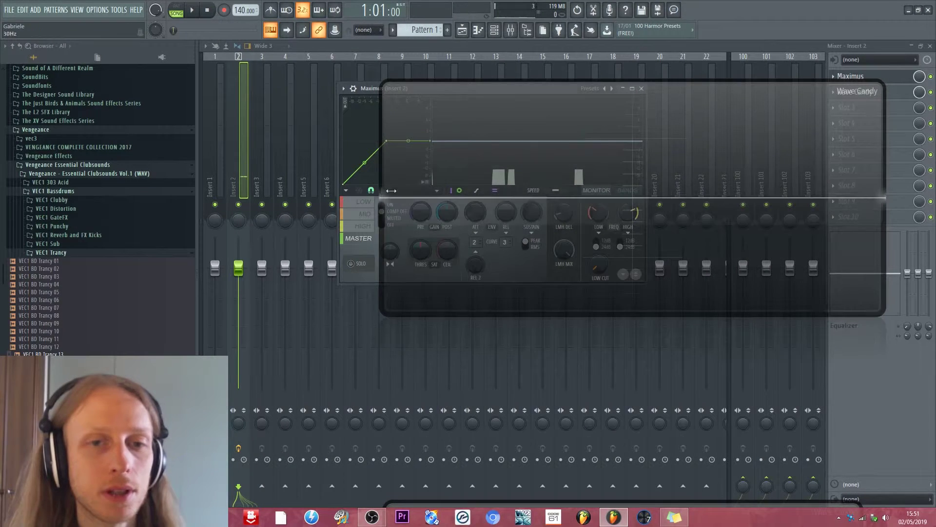
pyautogui.rightClick(443, 212)
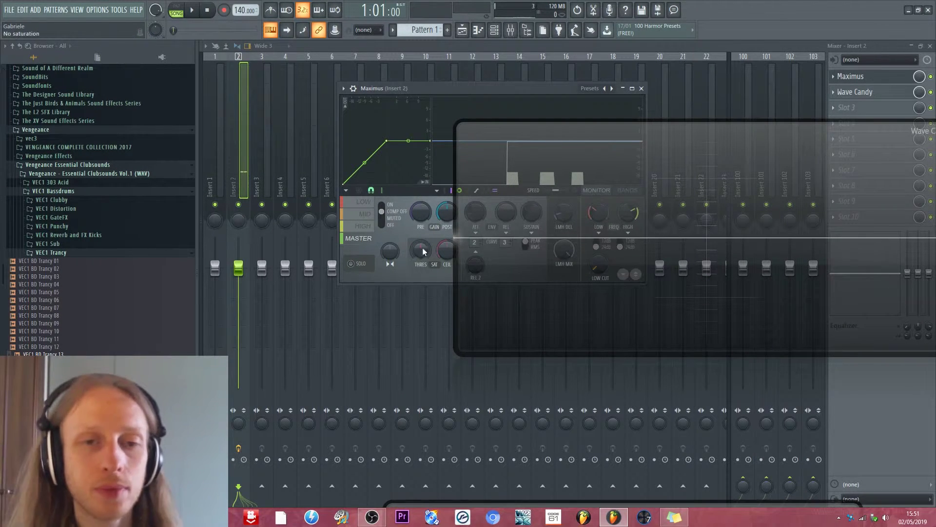
pyautogui.click(366, 203)
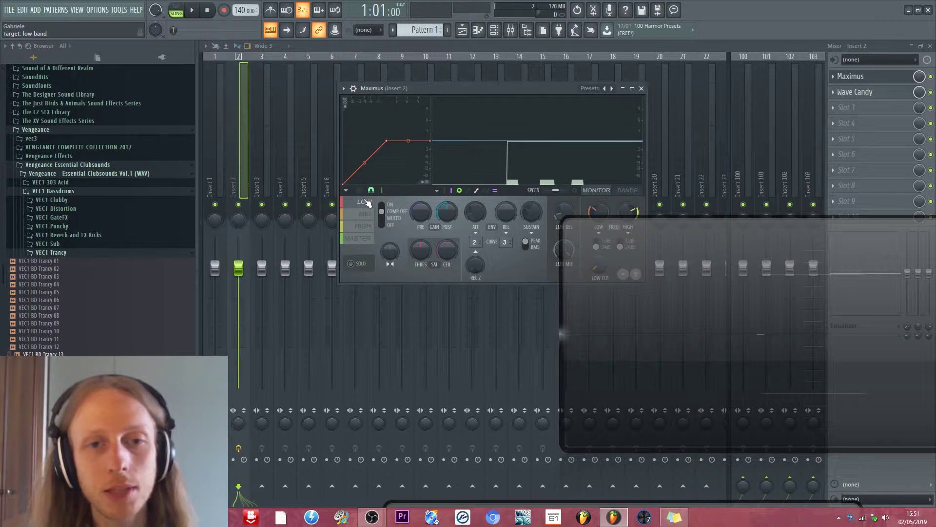
# Select only the DL_Ghost Break channel in the channel rack and briefly start and stop playback
pyautogui.click(497, 30)
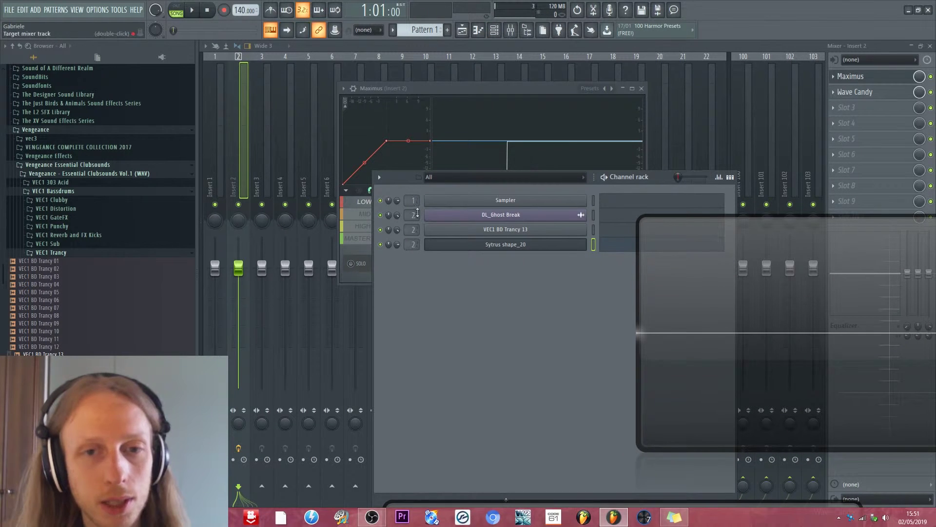
pyautogui.click(594, 215)
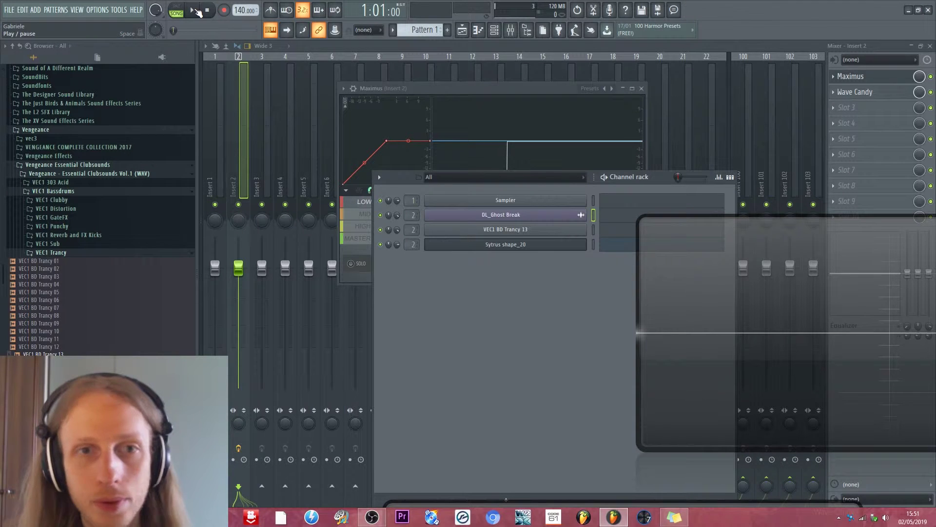
pyautogui.click(194, 11)
pyautogui.press('space')
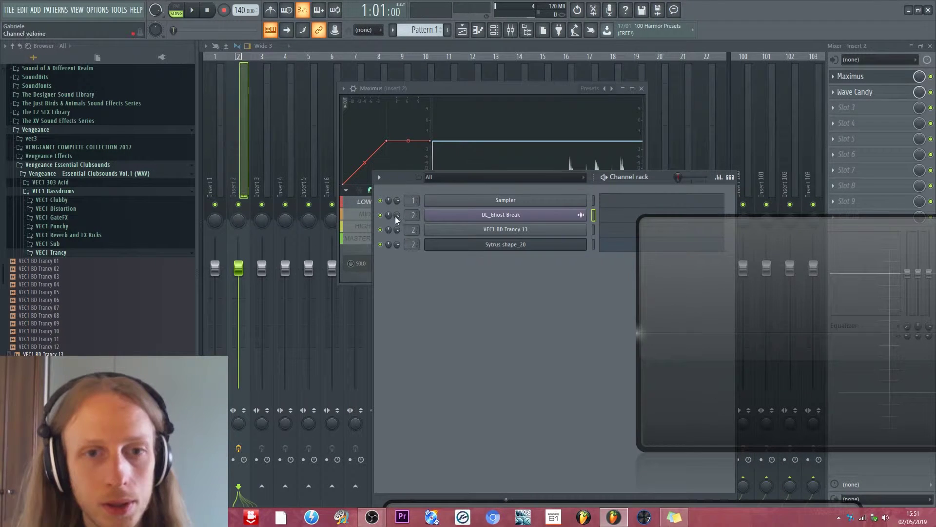
# Bring the Maximus window forward, start song playback with the low band soloed, and maximize the plugin
pyautogui.moveTo(429, 88); pyautogui.dragTo(462, 87)
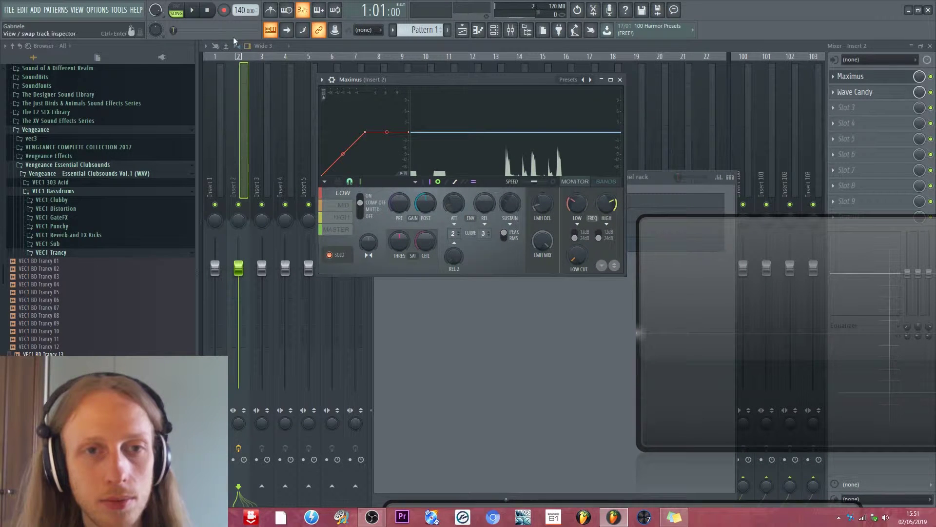
pyautogui.click(194, 12)
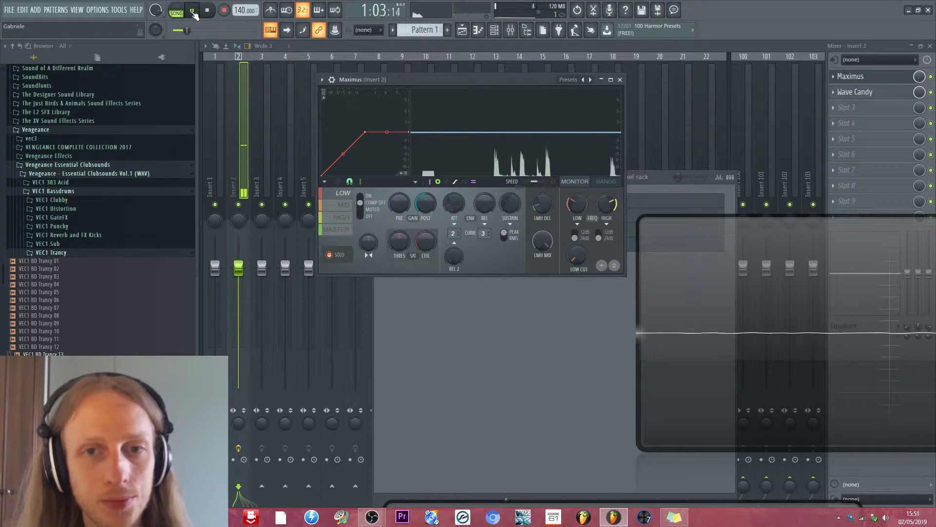
pyautogui.click(611, 79)
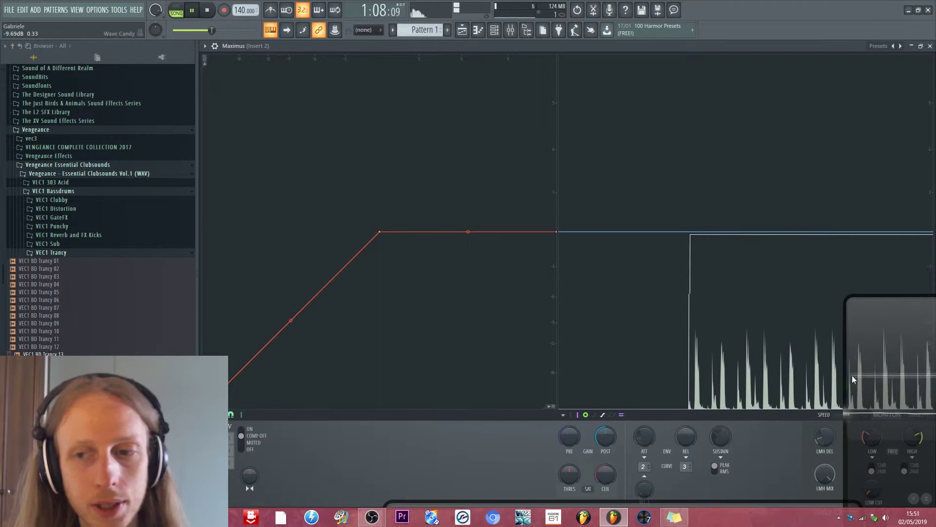
# Toggle Maximus's Linear-phase filters option during playback to compare the soloed low band, and leave it off
pyautogui.click(567, 417)
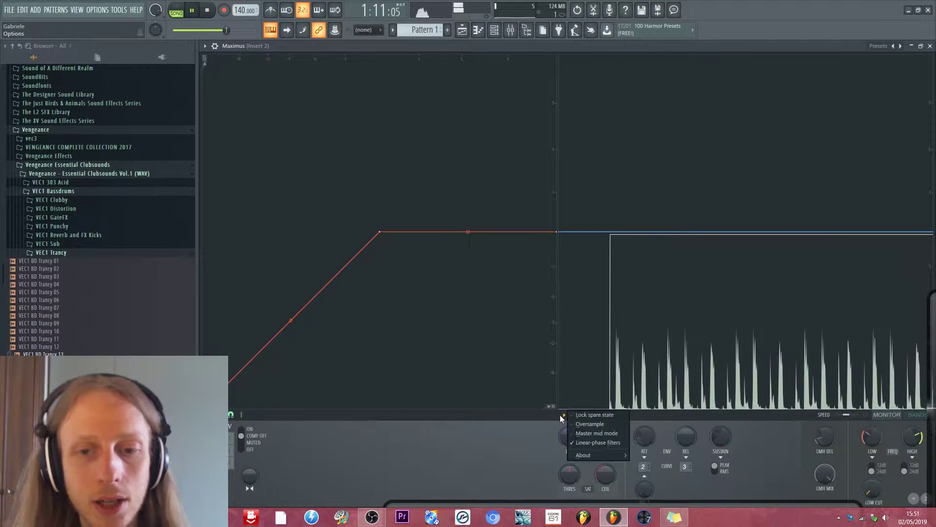
pyautogui.click(575, 442)
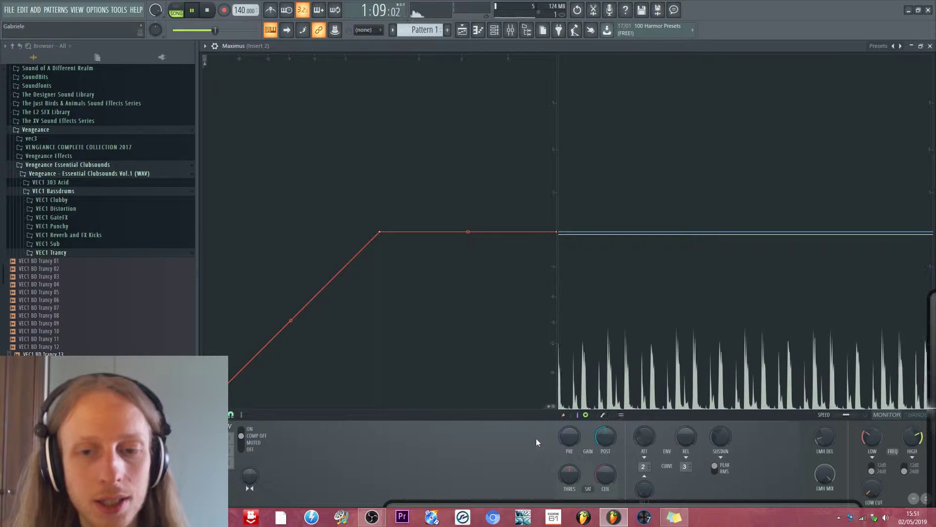
pyautogui.click(564, 414)
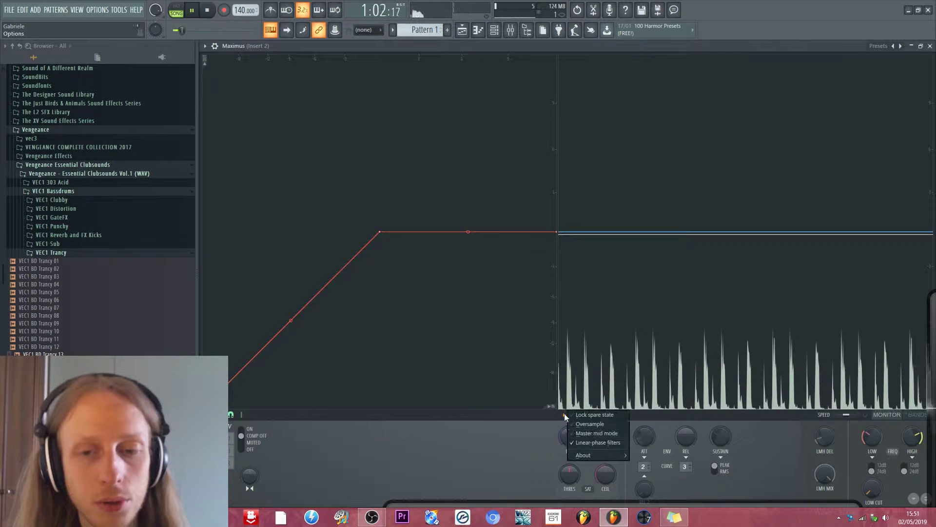
pyautogui.click(587, 443)
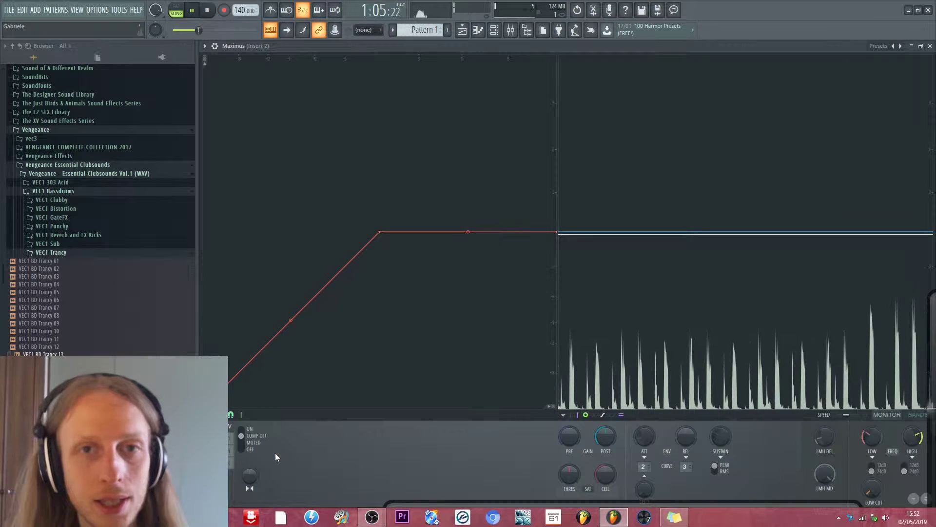
# Turn the low band's compression on and switch the Linear-phase filters option on
pyautogui.click(245, 429)
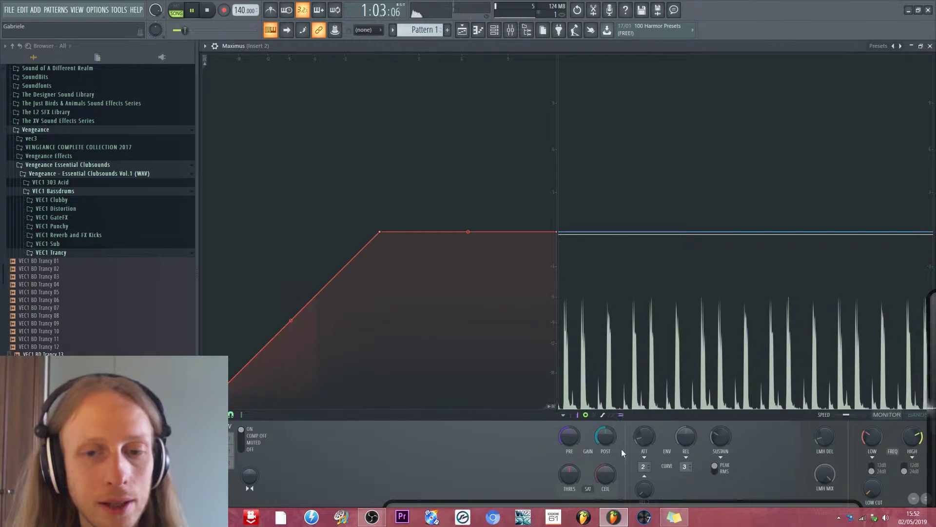
pyautogui.click(563, 415)
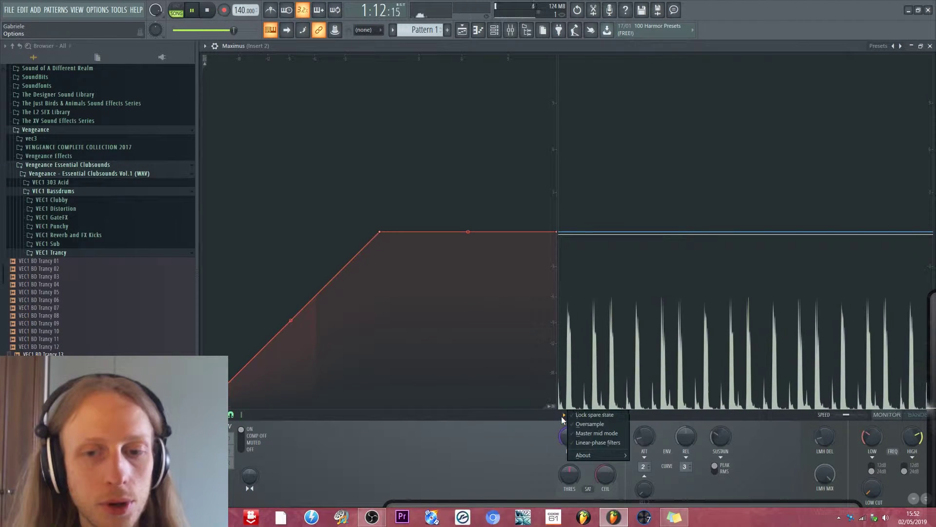
pyautogui.click(582, 443)
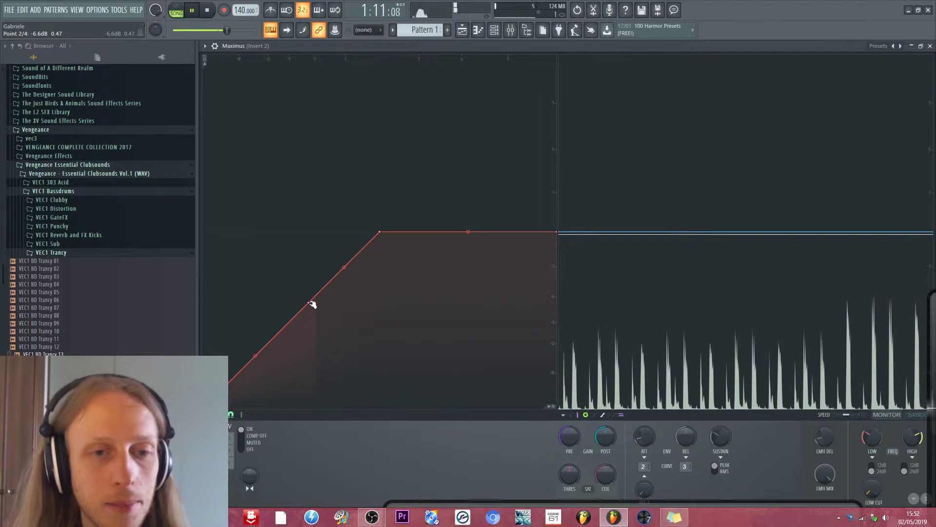
# Shape the low band's compression curve by lowering the 0 dB point to about -3 dB and moving the knee point further down
pyautogui.moveTo(380, 231); pyautogui.dragTo(346, 272)
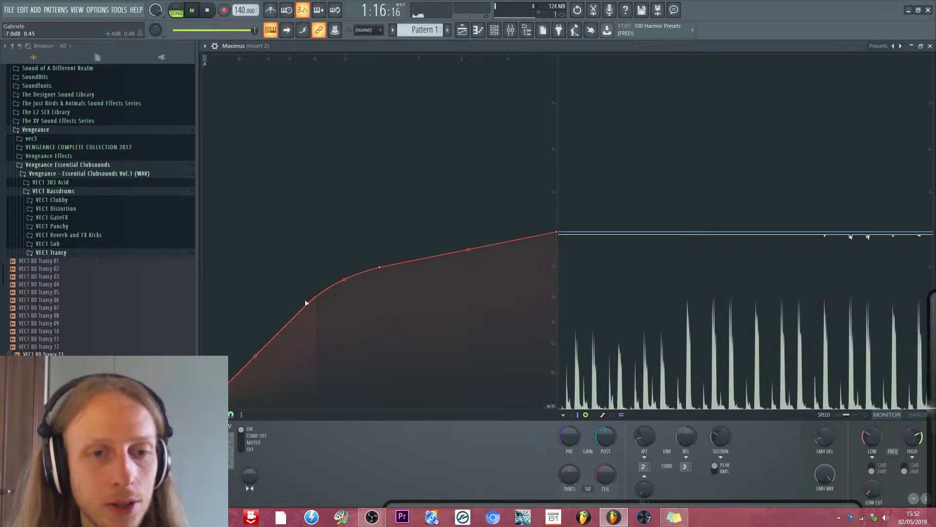
pyautogui.moveTo(303, 311); pyautogui.dragTo(287, 329)
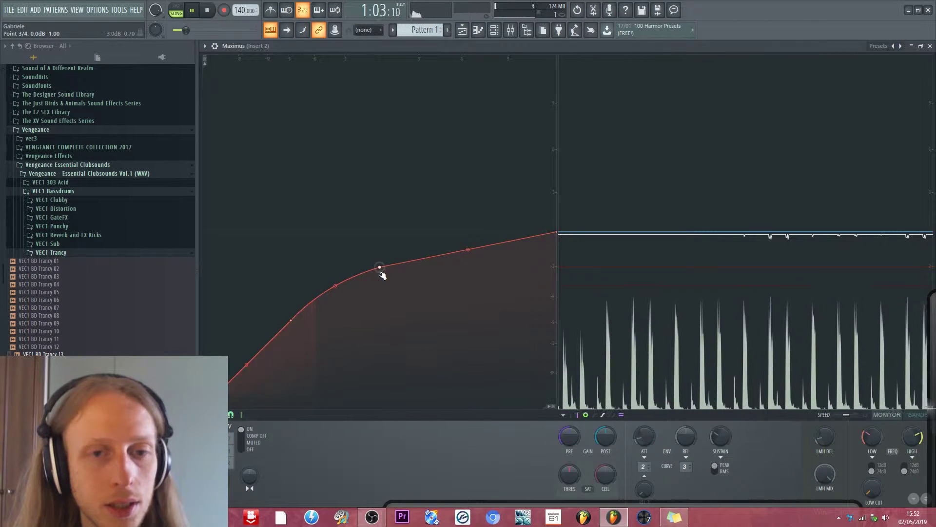
pyautogui.moveTo(383, 276)
pyautogui.mouseDown()
pyautogui.moveTo(341, 307)
pyautogui.moveTo(384, 289)
pyautogui.moveTo(385, 276)
pyautogui.mouseUp()
# Compare the break's low band with Linear-phase filters switched on and off under the new compression curve
pyautogui.click(563, 414)
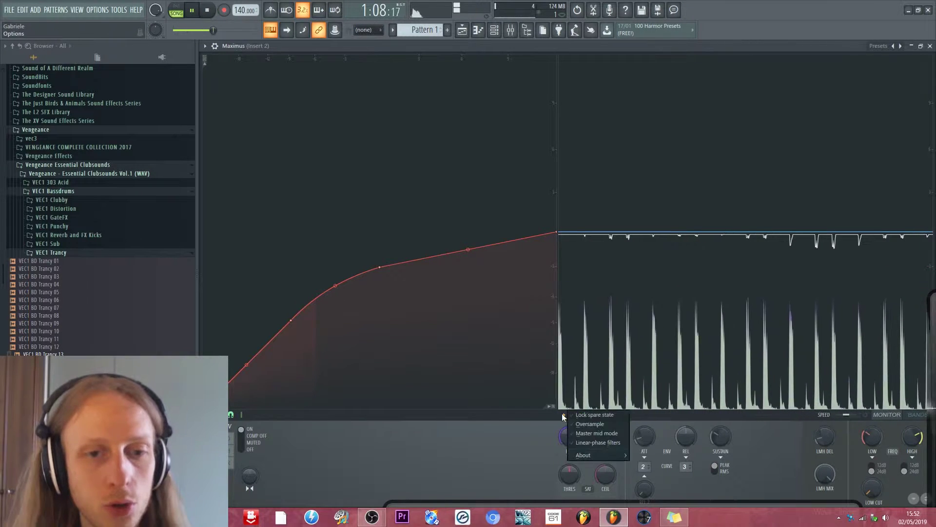
pyautogui.click(580, 442)
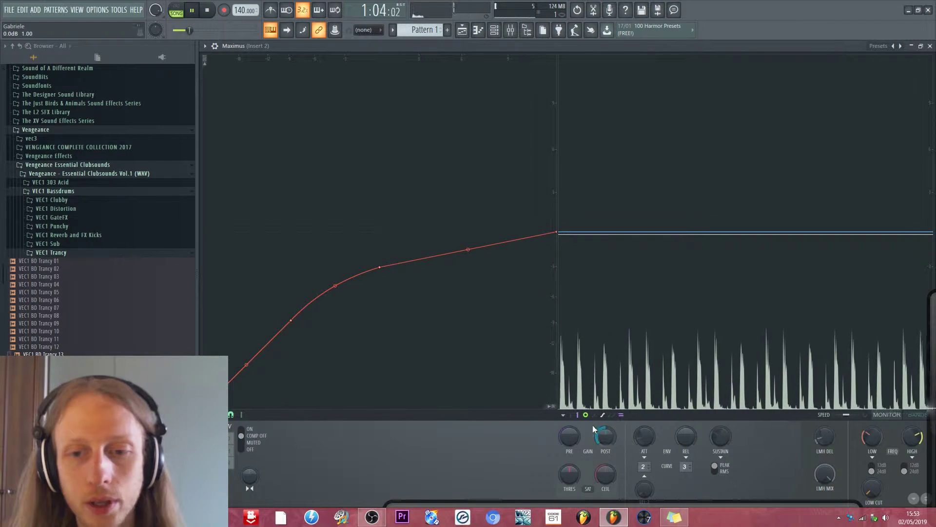
pyautogui.click(564, 415)
pyautogui.click(576, 441)
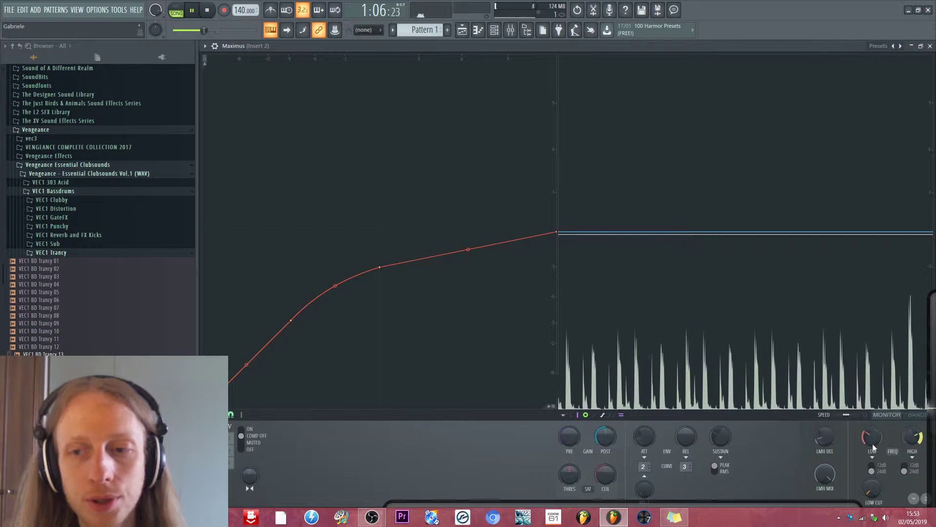
# Check the channel rack, return to Maximus, and lower the low crossover frequency to around 100 Hz
pyautogui.click(494, 30)
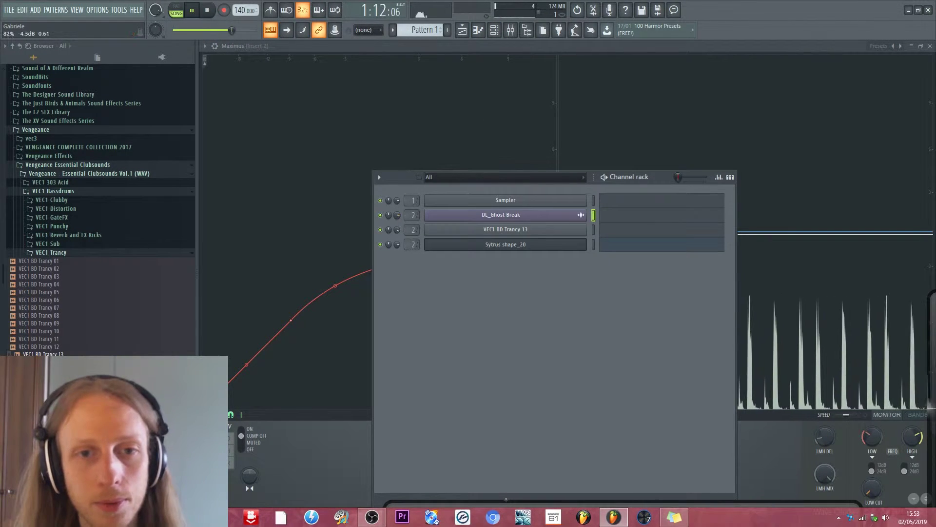
pyautogui.click(494, 30)
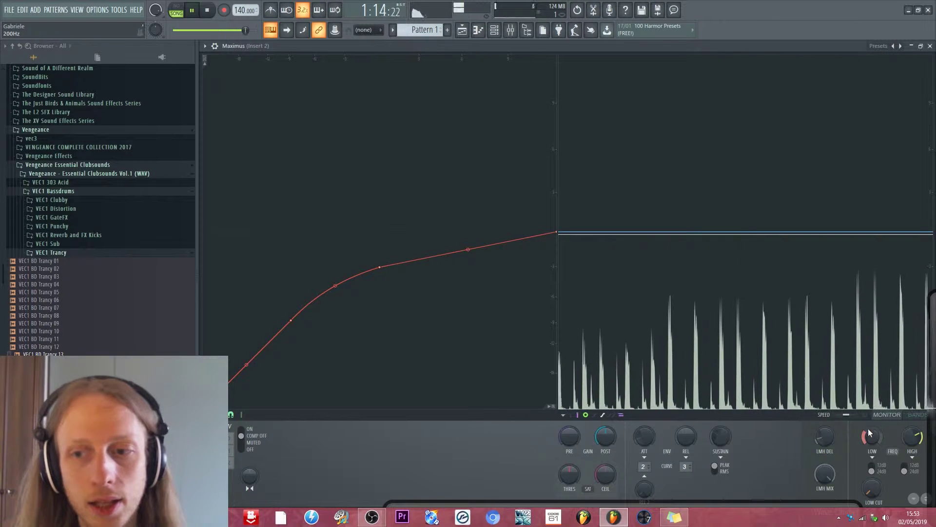
pyautogui.moveTo(872, 435)
pyautogui.mouseDown()
pyautogui.moveTo(872, 417)
pyautogui.moveTo(868, 435)
pyautogui.mouseUp()
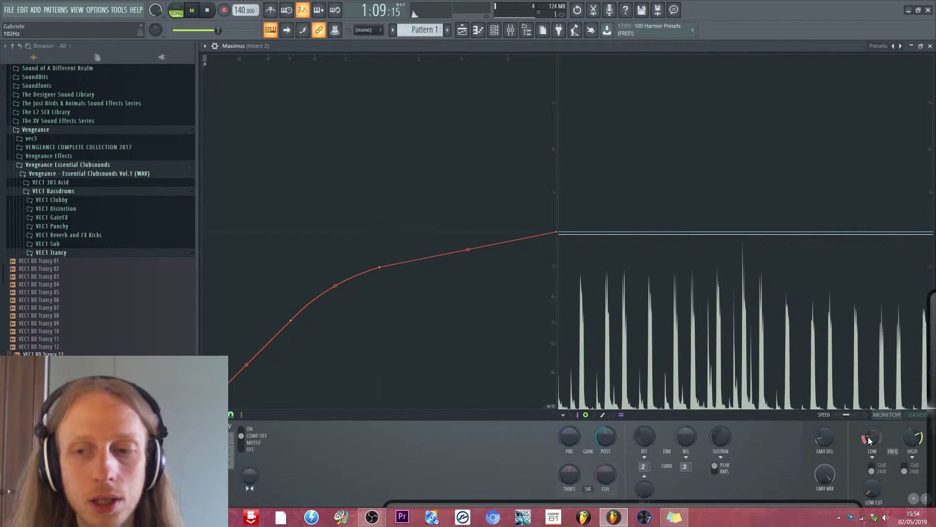
pyautogui.moveTo(869, 439); pyautogui.dragTo(873, 439)
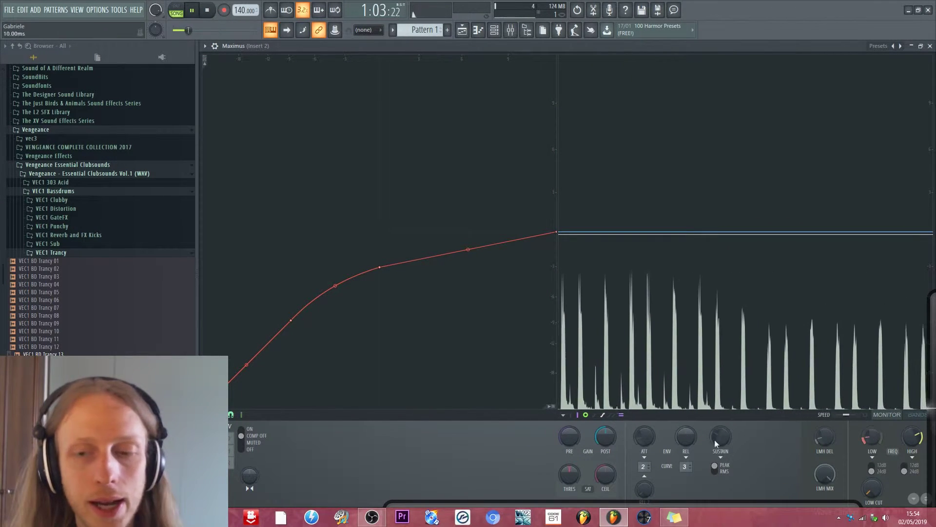
# Switch Linear-phase filters on, lower the low crossover to about 76 Hz, and stop playback
pyautogui.click(563, 415)
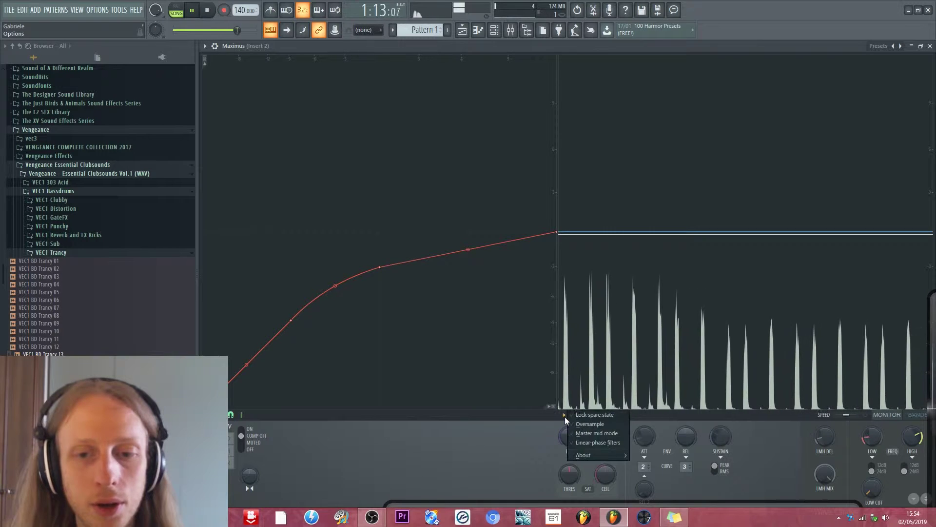
pyautogui.click(578, 443)
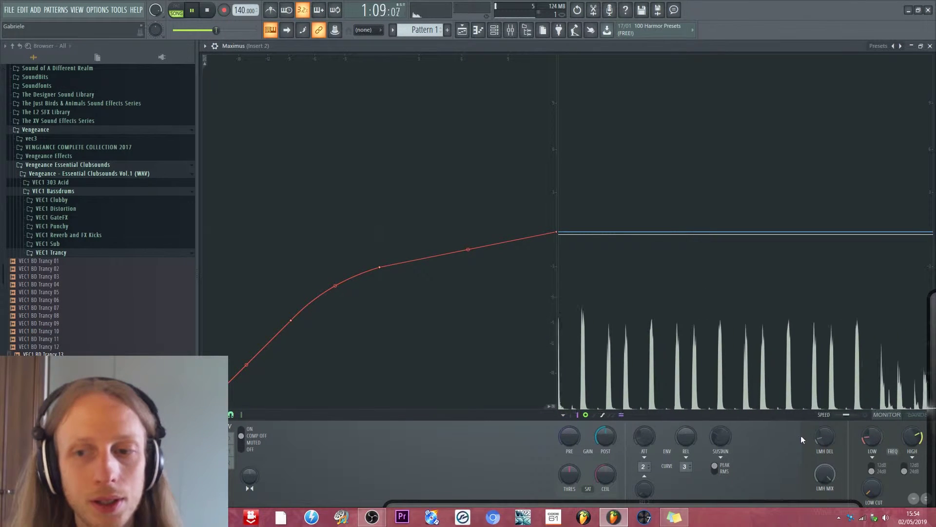
pyautogui.scroll(-1, 868, 440)
pyautogui.press('space')
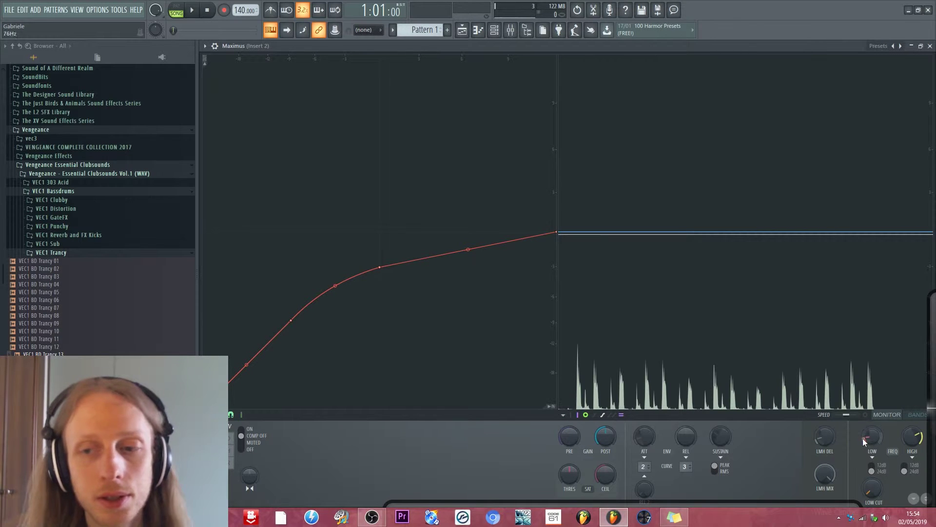
# Resume playback, check the Bands display in Maximus, and set the low crossover to about 70 Hz
pyautogui.press('space')
pyautogui.click(918, 415)
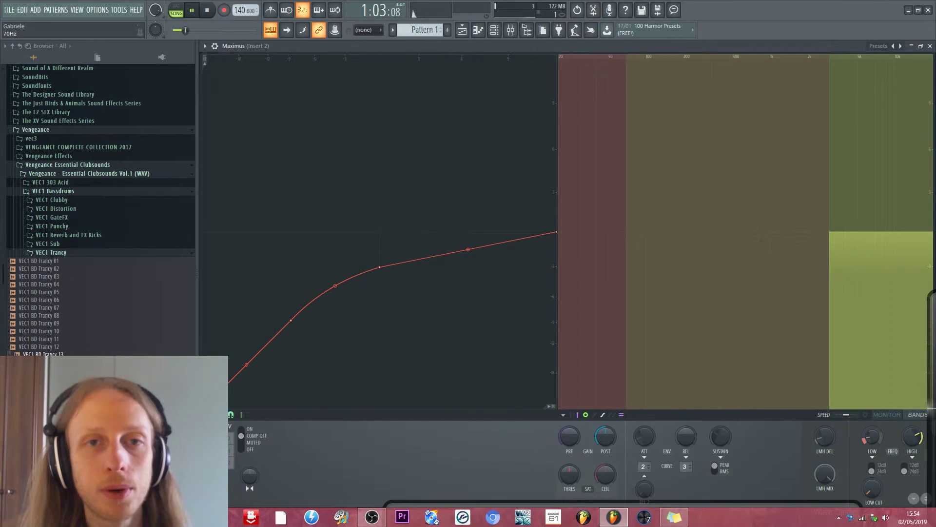
pyautogui.click(865, 438)
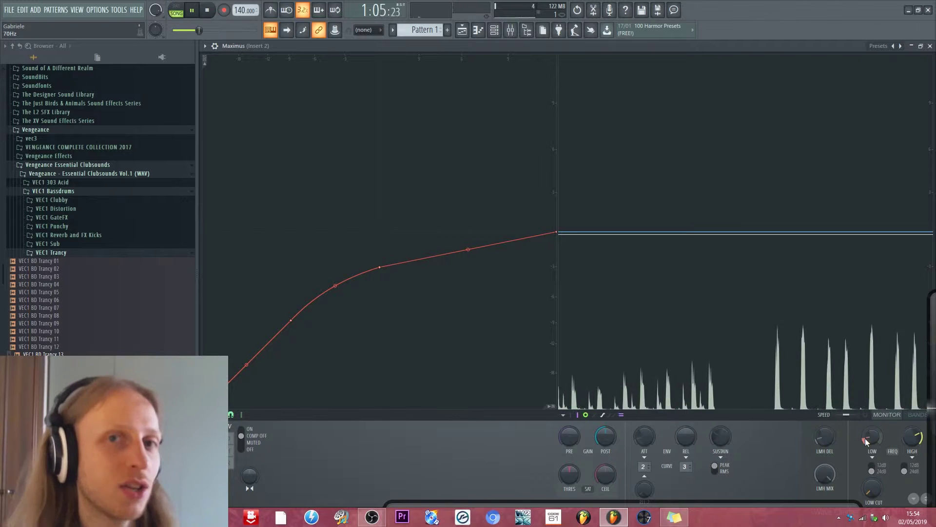
# Stop playback, switch Maximus to the mid band, and check the plugin's filter options without changing them
pyautogui.press('space')
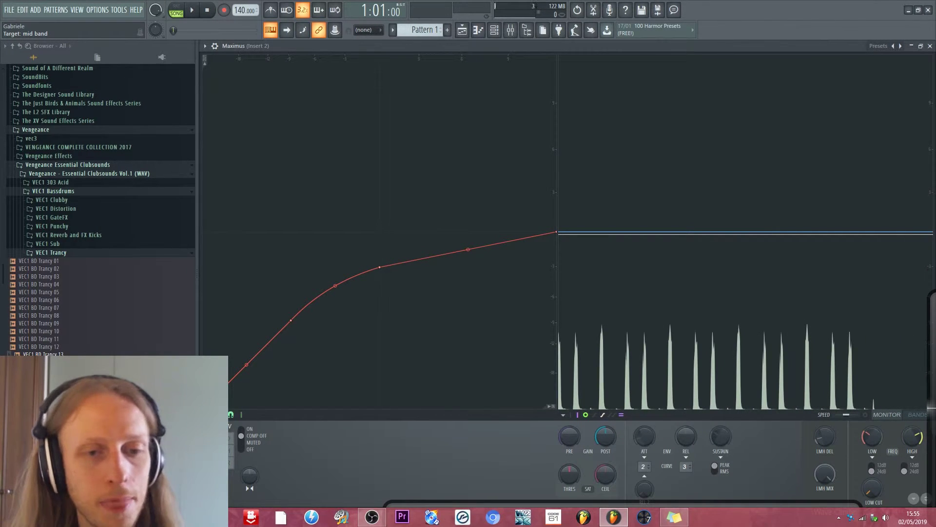
pyautogui.click(222, 438)
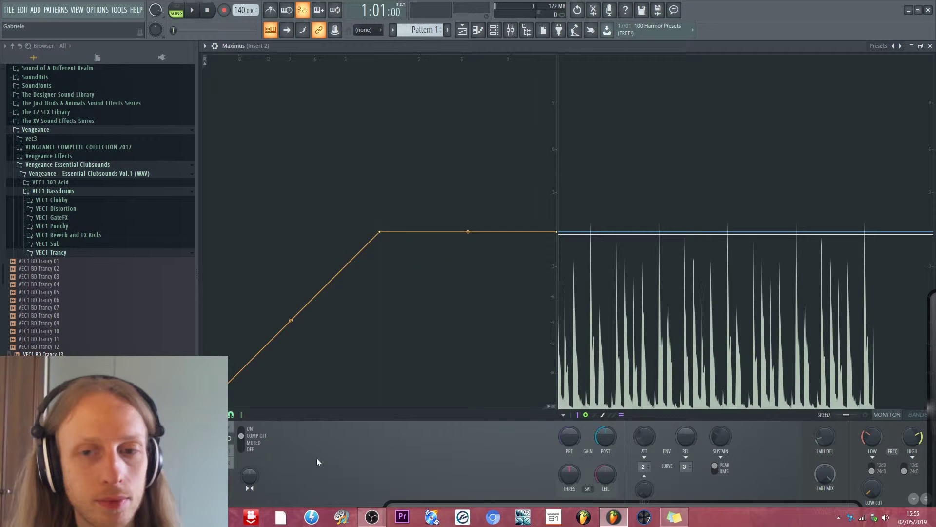
pyautogui.click(564, 414)
pyautogui.moveTo(595, 455)
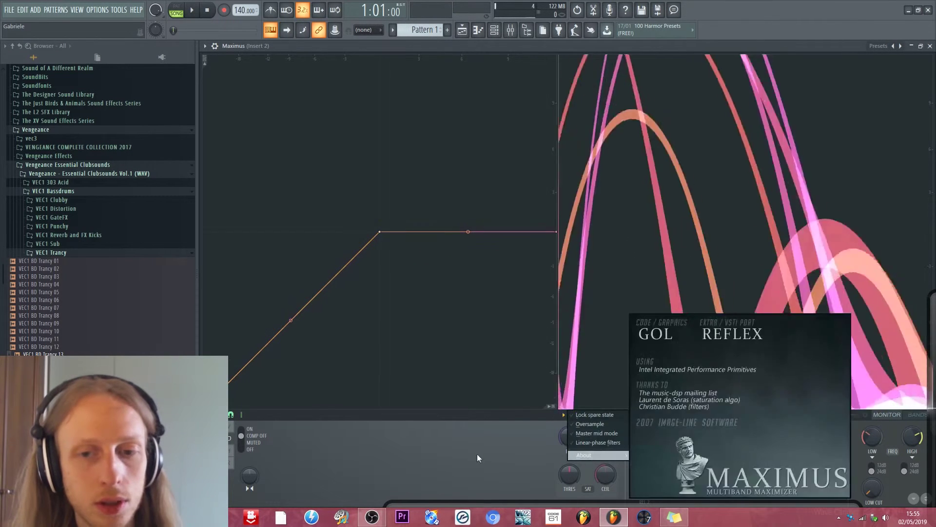
pyautogui.click(477, 457)
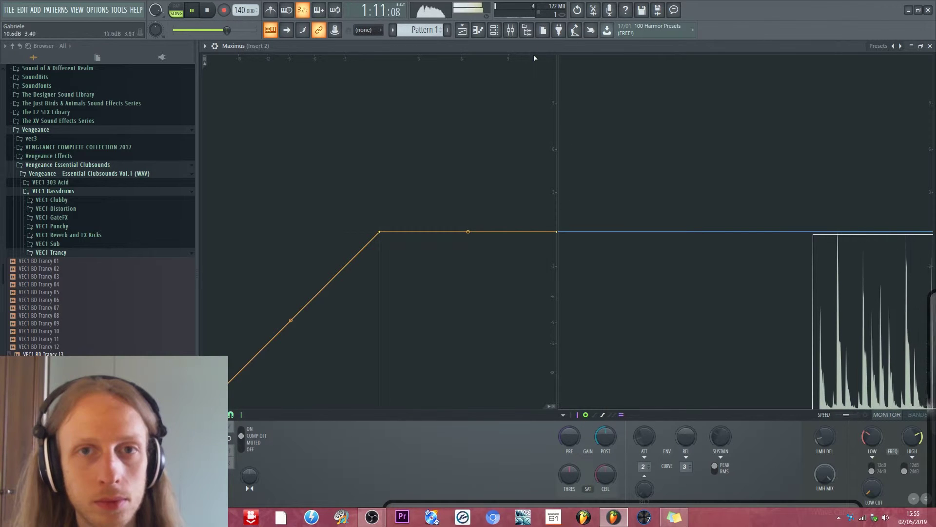
# Check the channel rack, return to Maximus, and compare the break's mid band with Linear-phase filters on and off
pyautogui.click(494, 30)
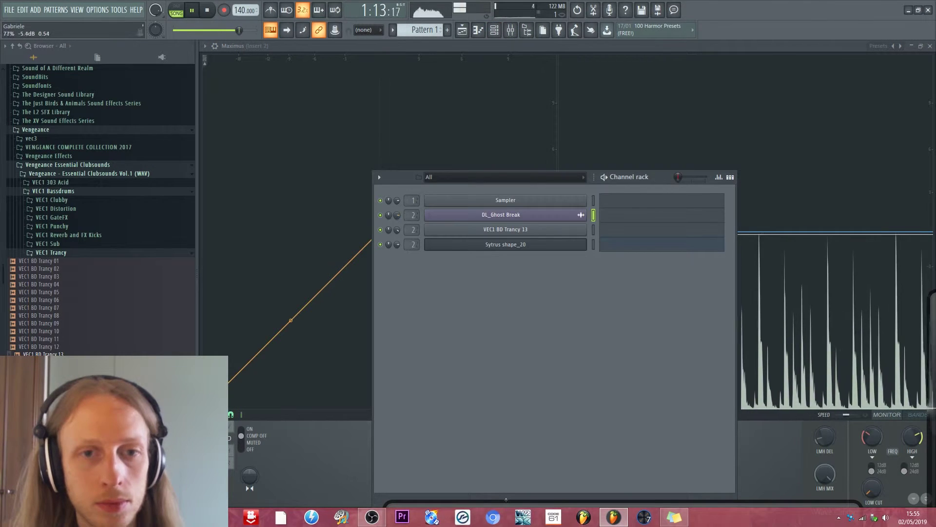
pyautogui.click(311, 422)
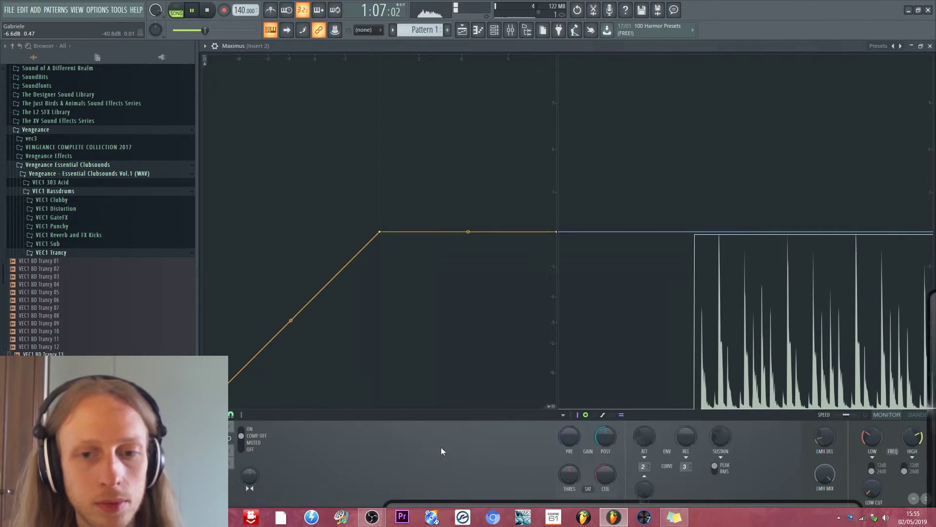
pyautogui.click(564, 415)
pyautogui.click(575, 441)
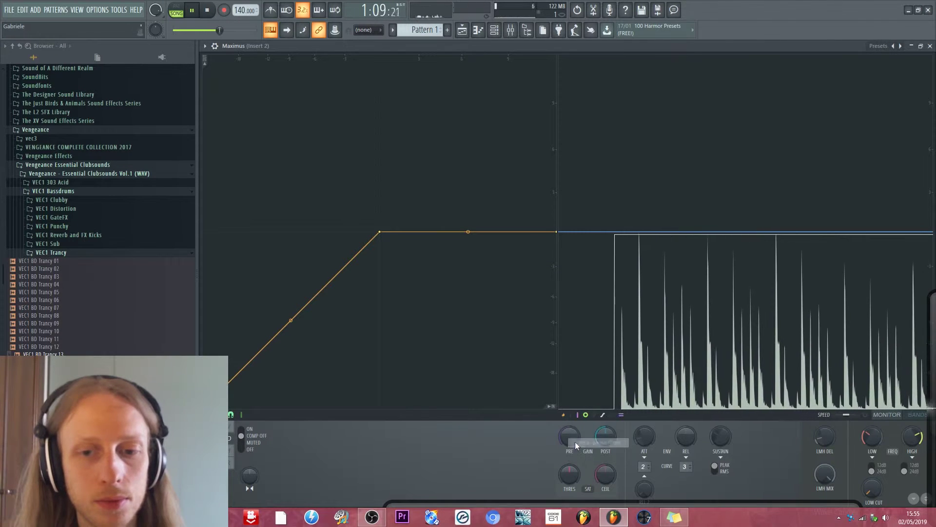
pyautogui.click(564, 415)
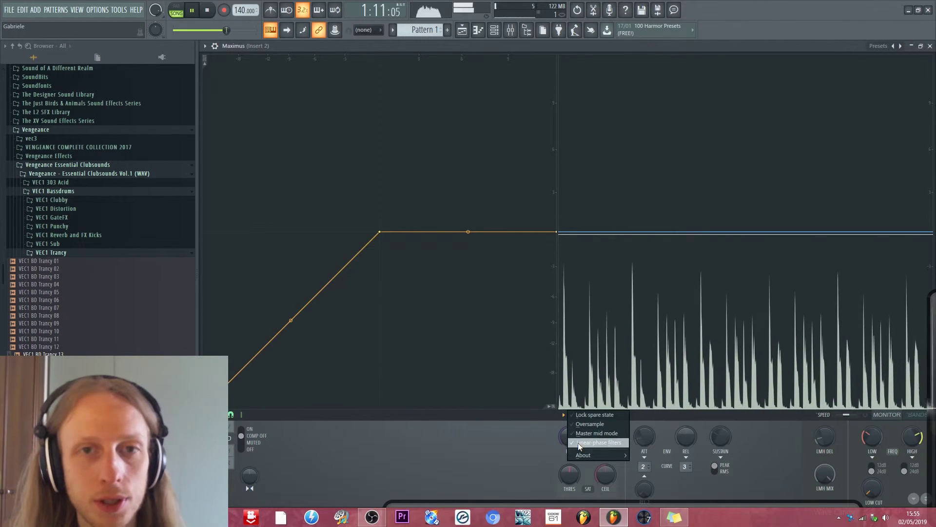
pyautogui.click(578, 442)
# Toggle Linear-phase filters again while the mid band plays, stop playback, and toggle the filters once more
pyautogui.click(563, 416)
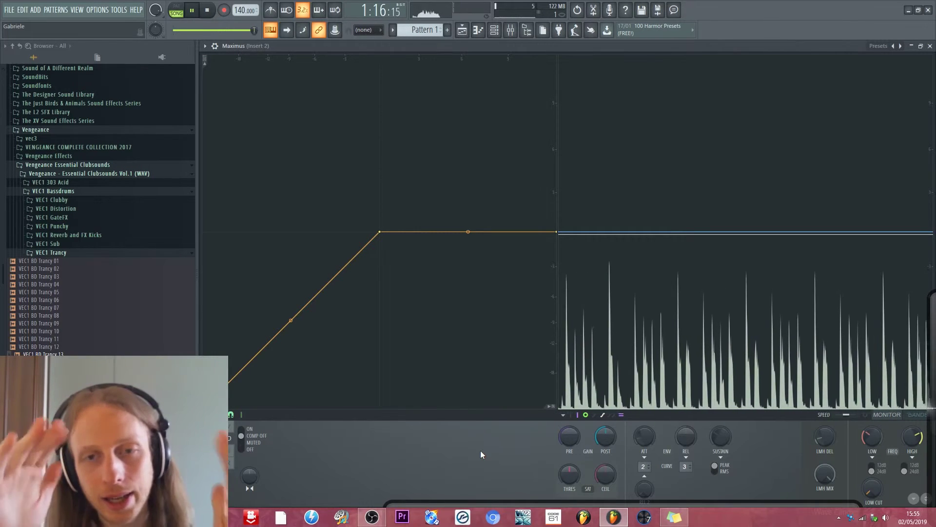
pyautogui.click(563, 419)
pyautogui.click(560, 419)
pyautogui.click(562, 418)
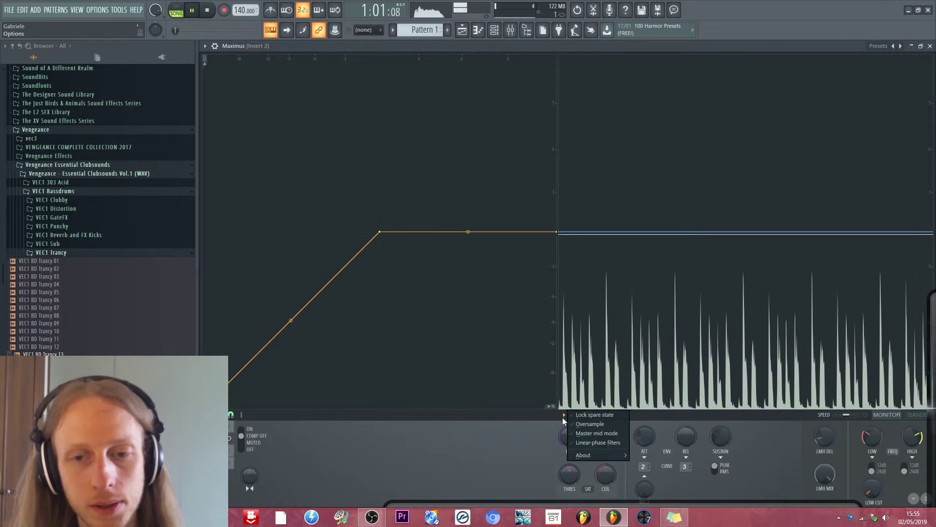
pyautogui.click(572, 443)
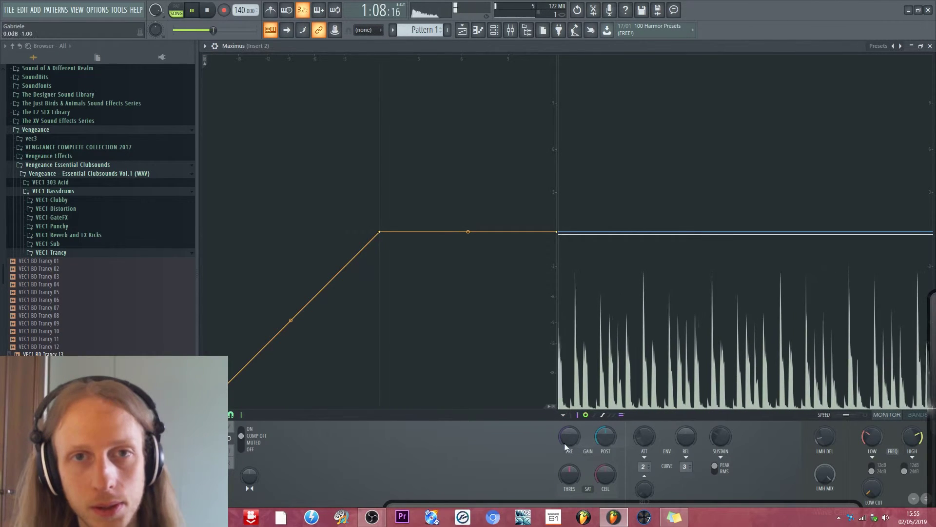
pyautogui.press('space')
pyautogui.click(561, 418)
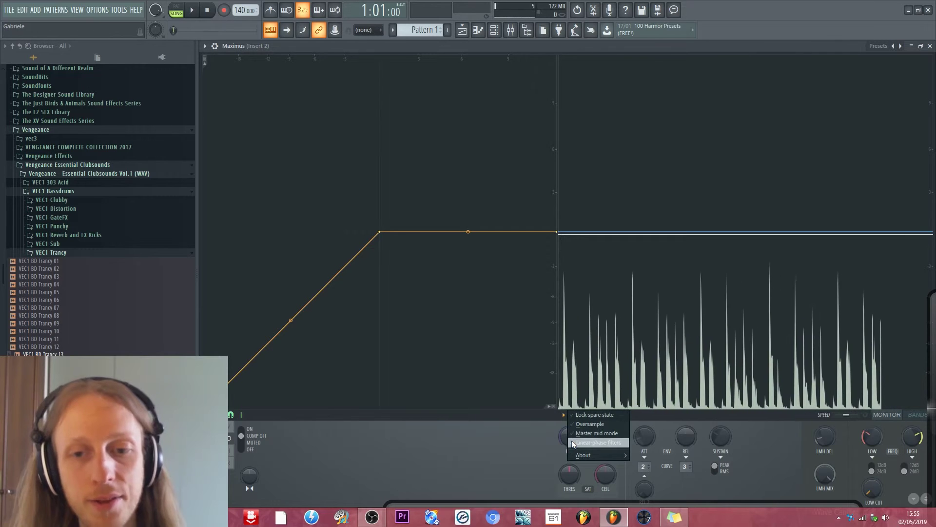
pyautogui.click(572, 441)
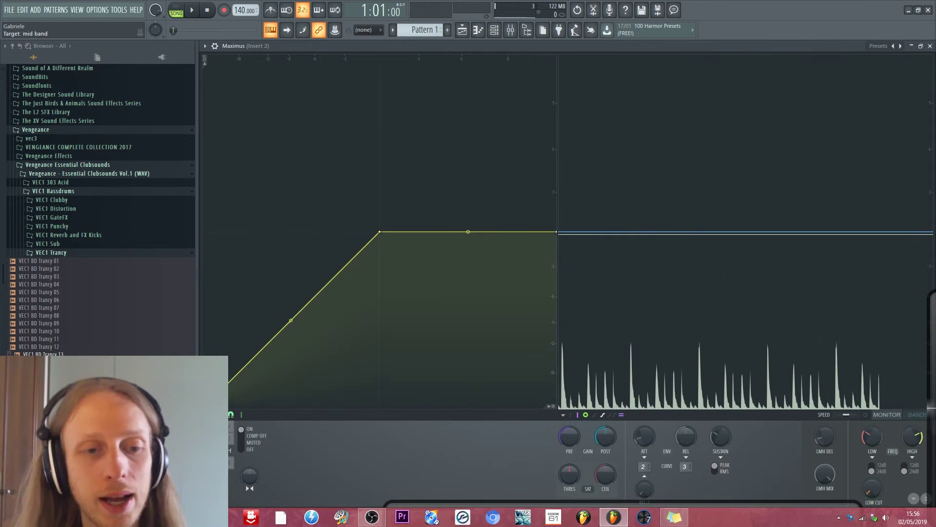